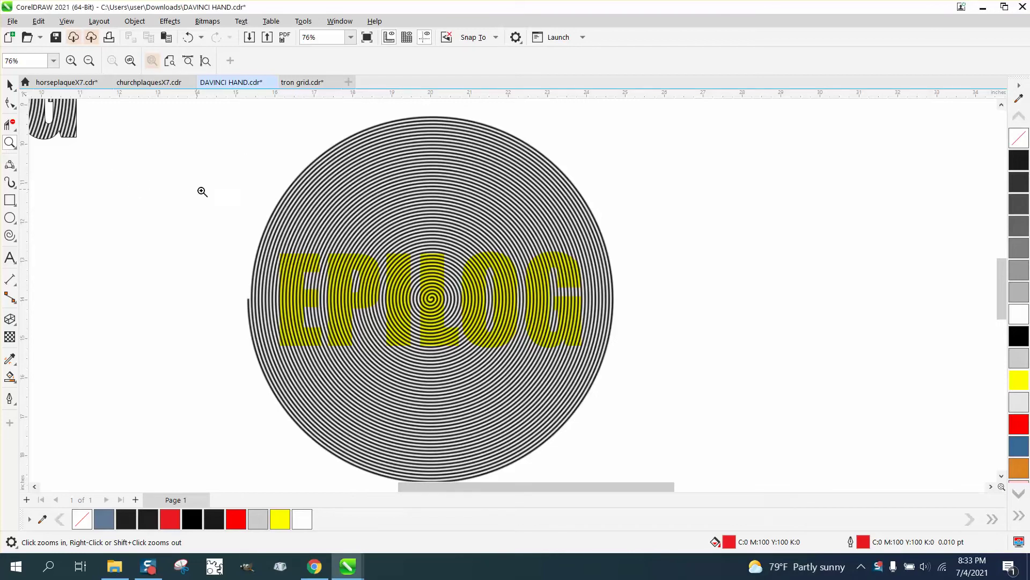
Zoom in to inspect the yellow-lettered spiral and the spiral-filled EPILOG lettering.
drag(238, 141, 730, 451)
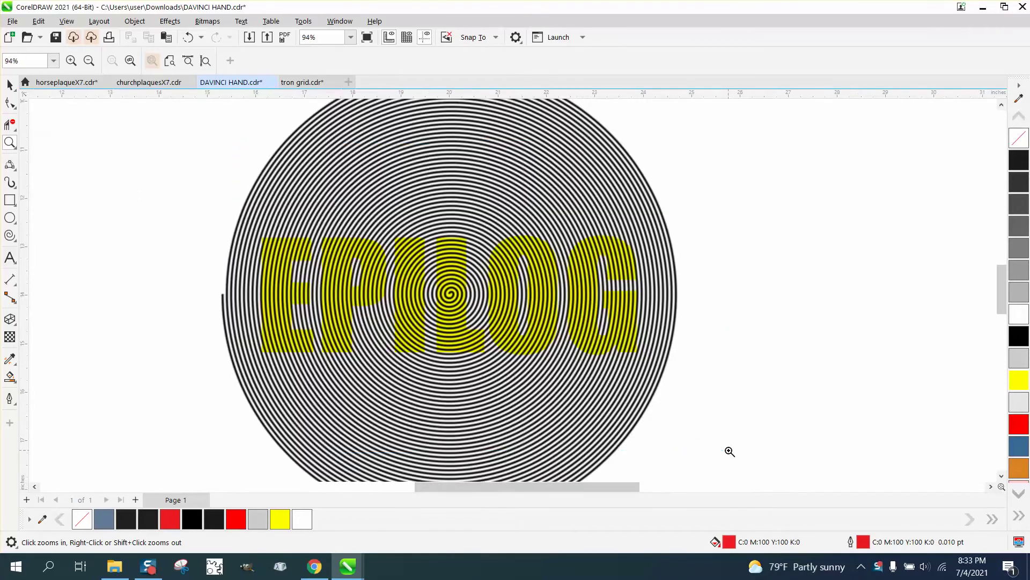
drag(485, 252, 579, 300)
scroll(474, 266, down, 8)
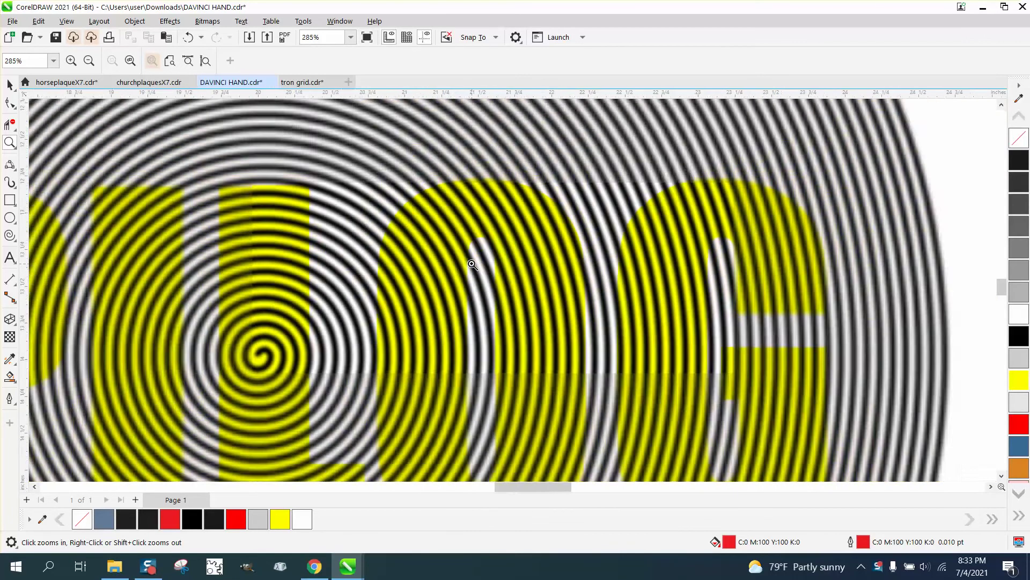
scroll(424, 215, down, 2)
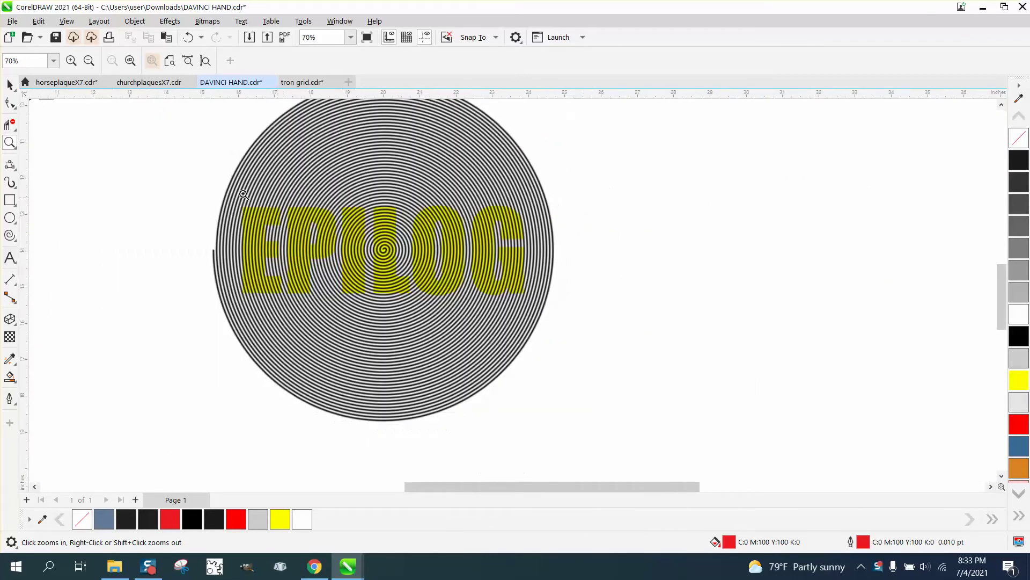
click(10, 84)
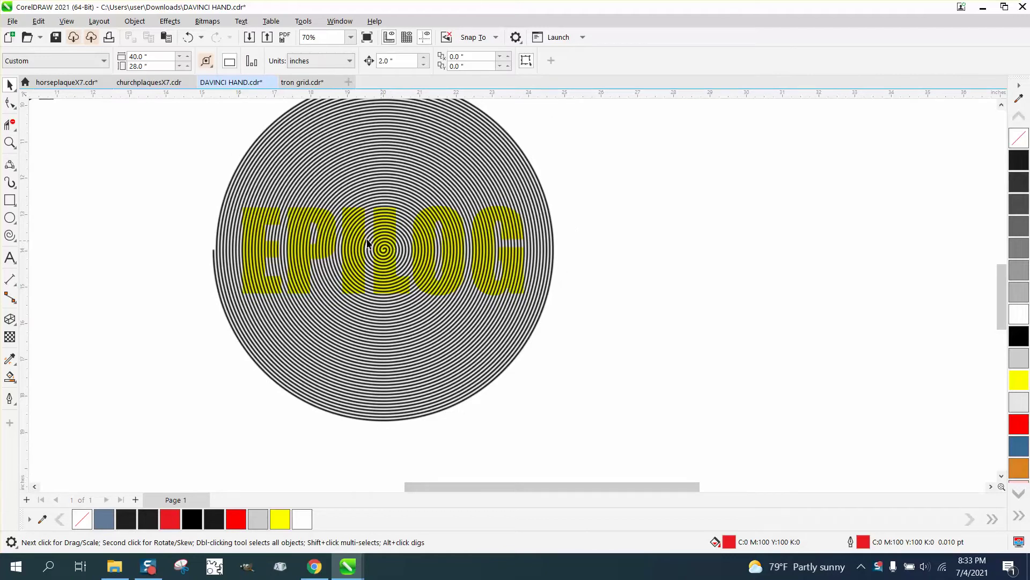
scroll(368, 244, down, 1)
scroll(308, 227, down, 2)
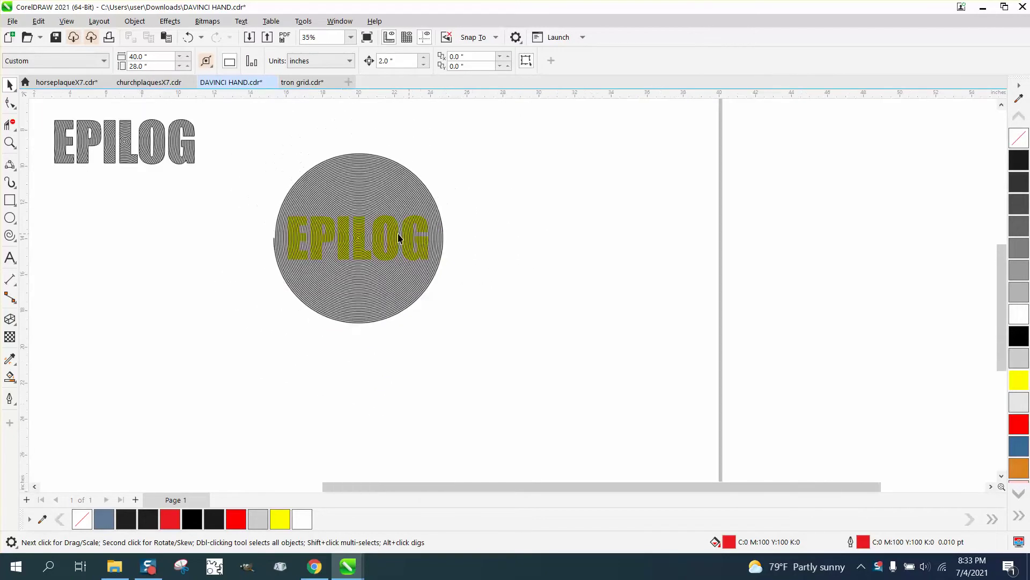
click(11, 143)
drag(42, 116, 220, 182)
scroll(227, 184, down, 4)
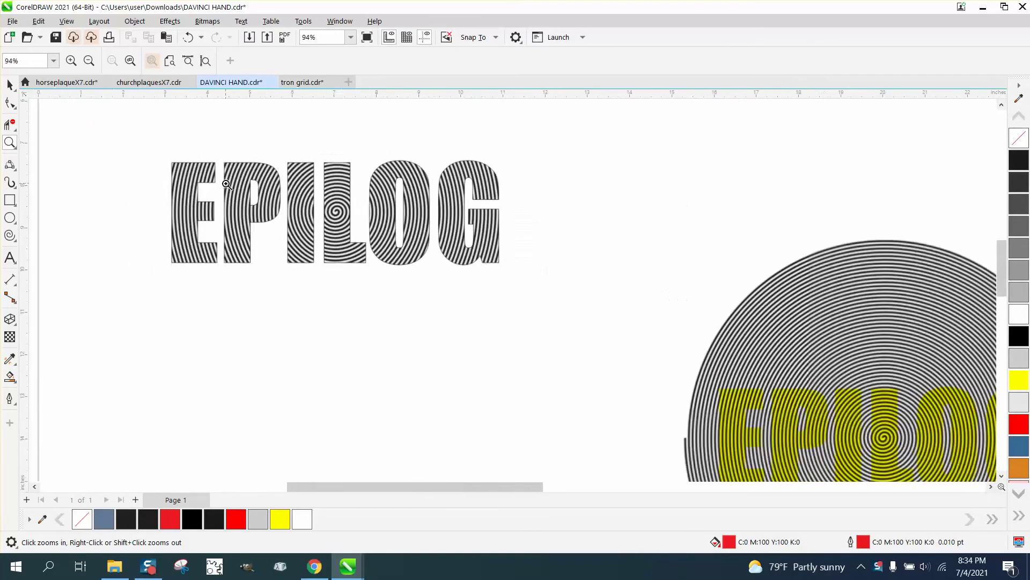
scroll(227, 184, down, 1)
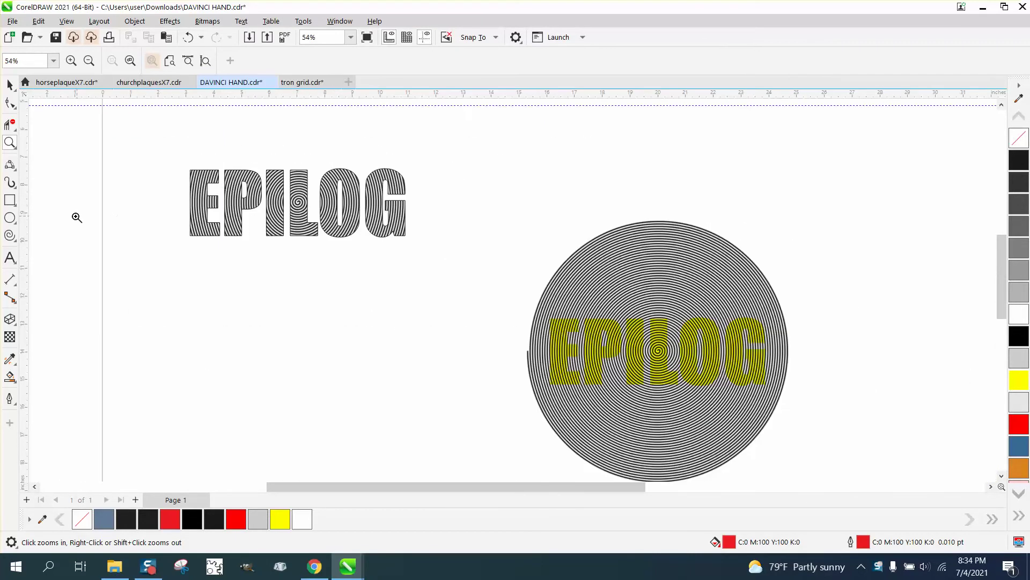
Draw a 53-revolution spiral about 7.5 inches wide below EPILOG, with a dark grey outline and no fill.
click(16, 241)
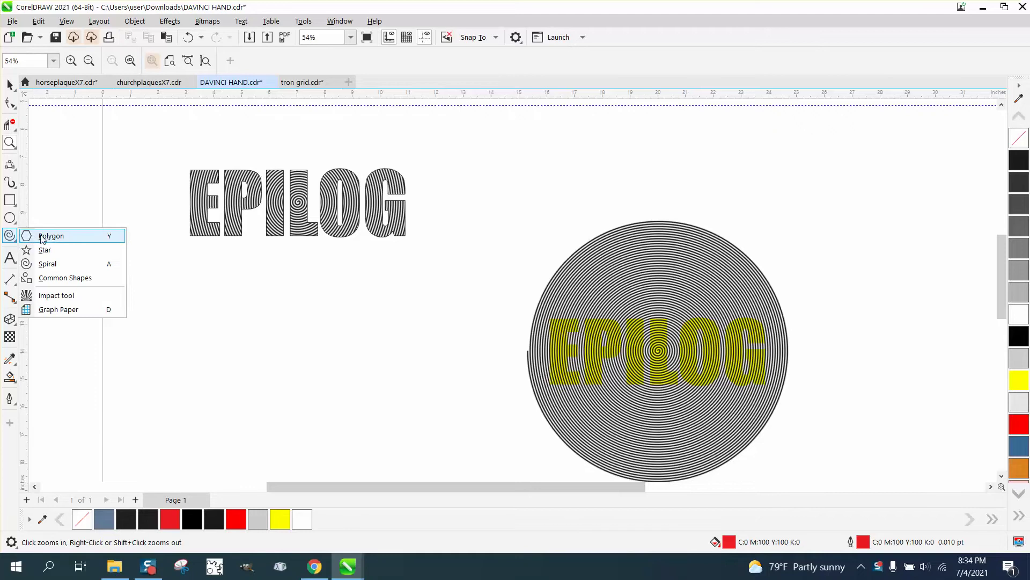
click(47, 263)
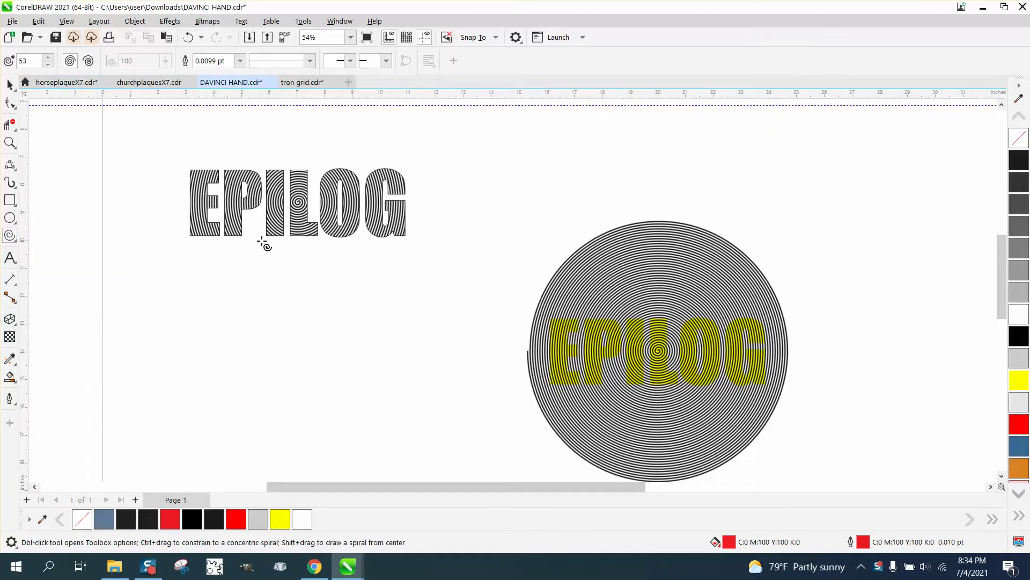
drag(448, 260, 210, 416)
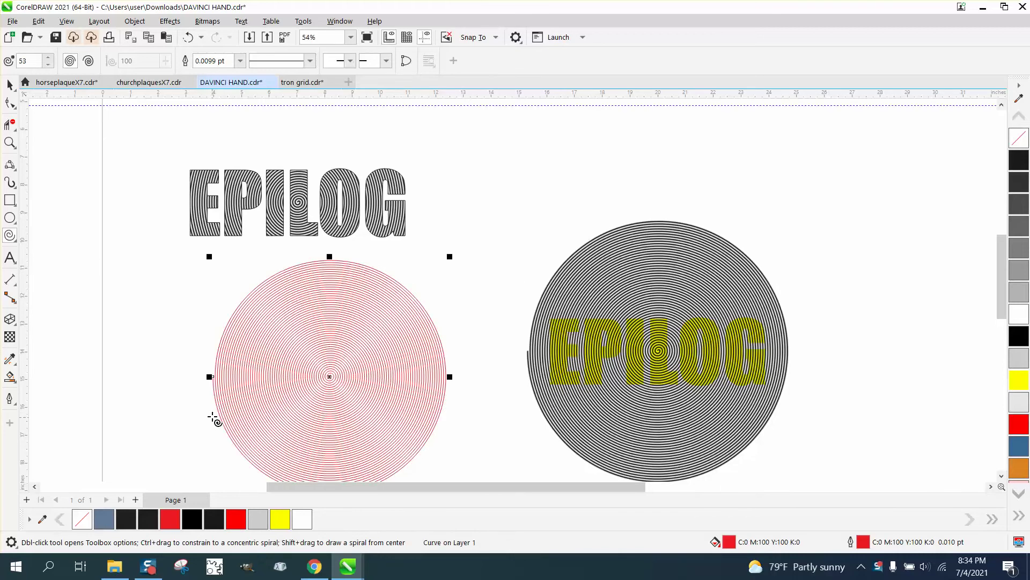
right_click(1020, 162)
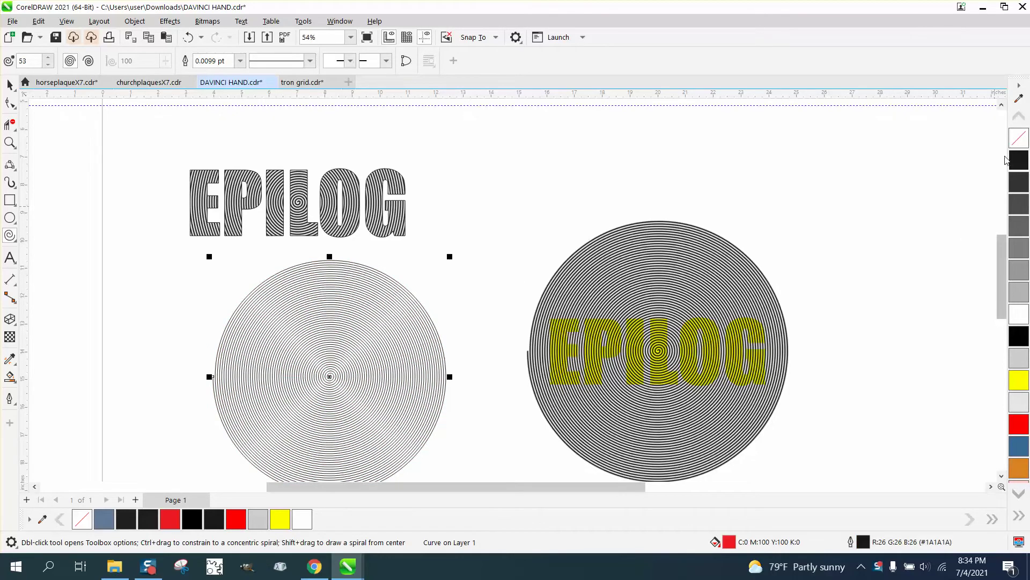
click(1020, 138)
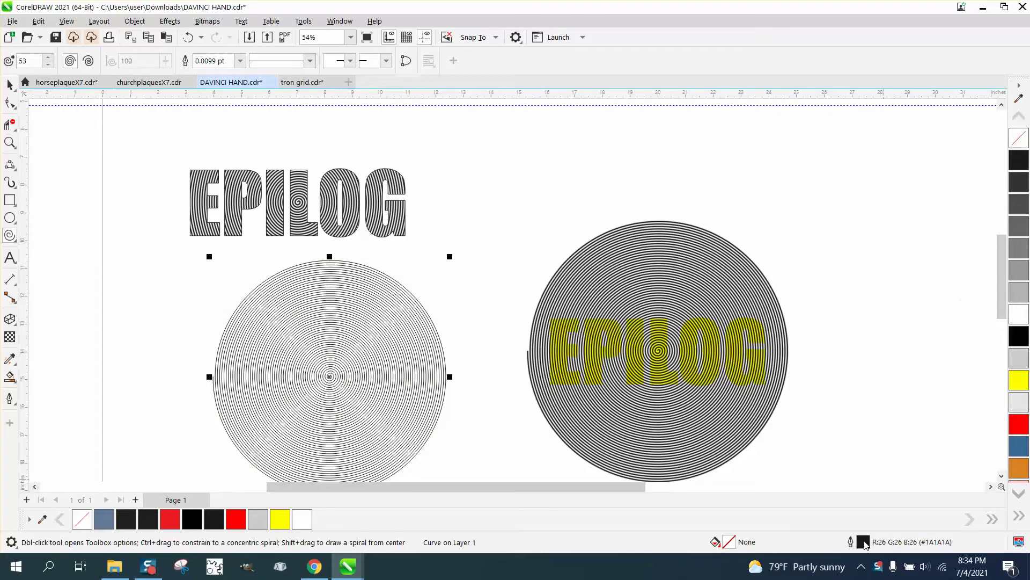
Set the new spiral's Outline Pen width to 2.0 pt.
double_click(864, 543)
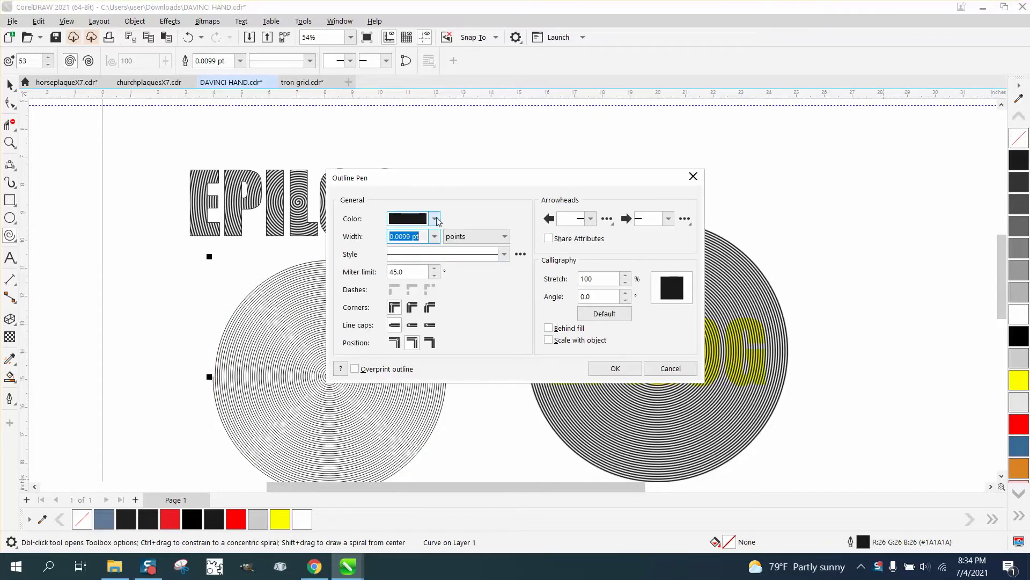
click(434, 236)
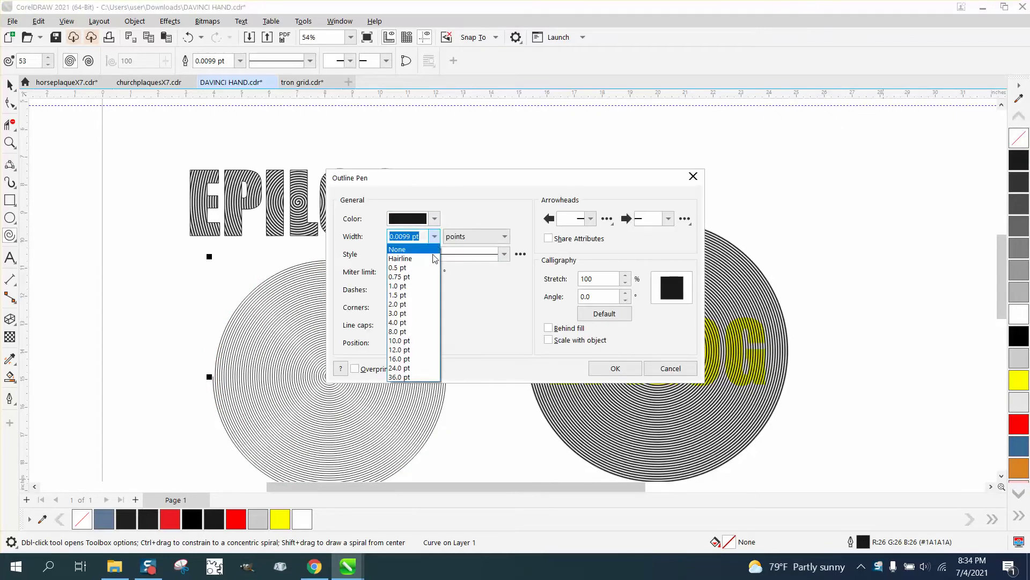
click(414, 296)
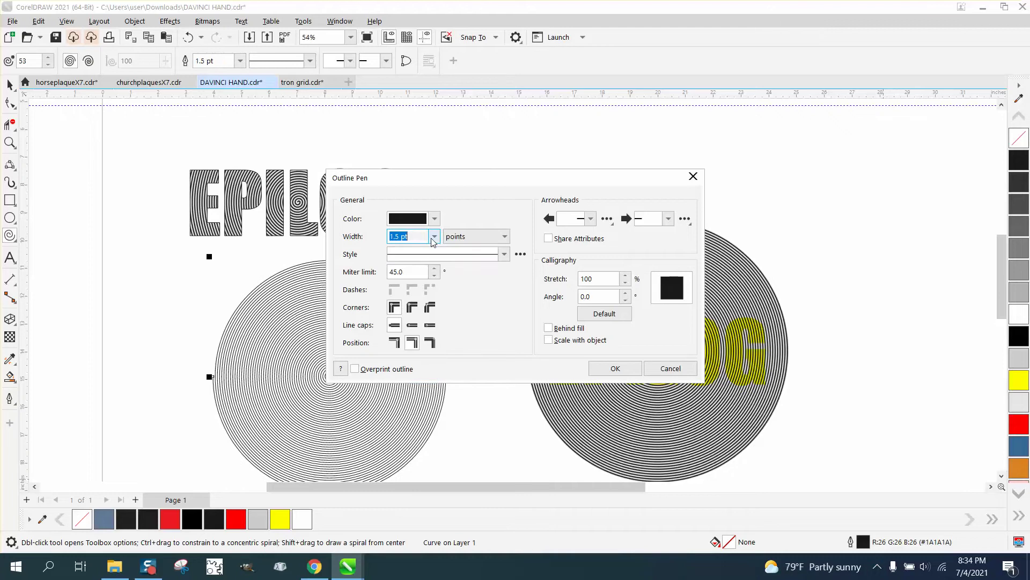
click(434, 236)
click(404, 304)
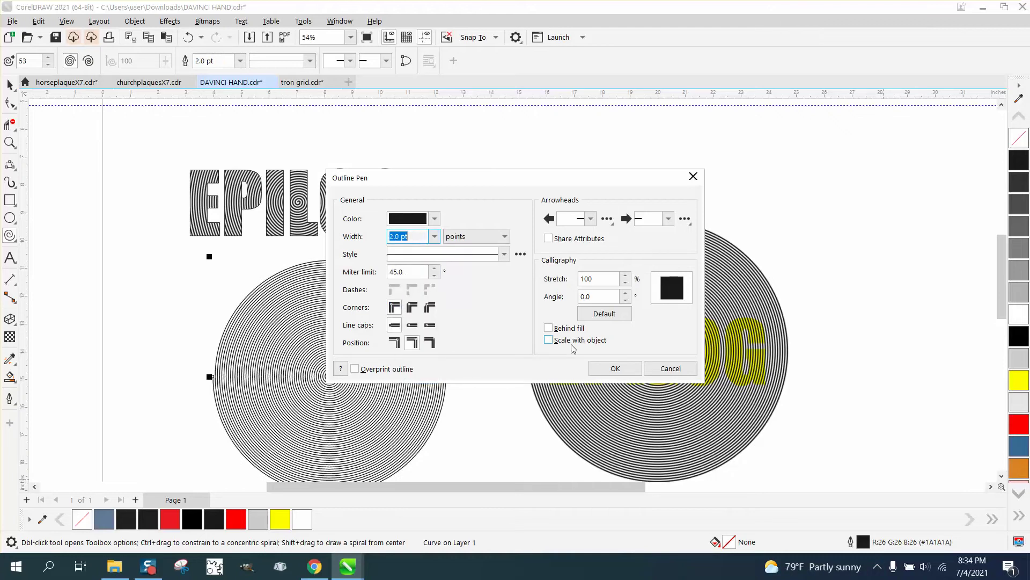
click(608, 369)
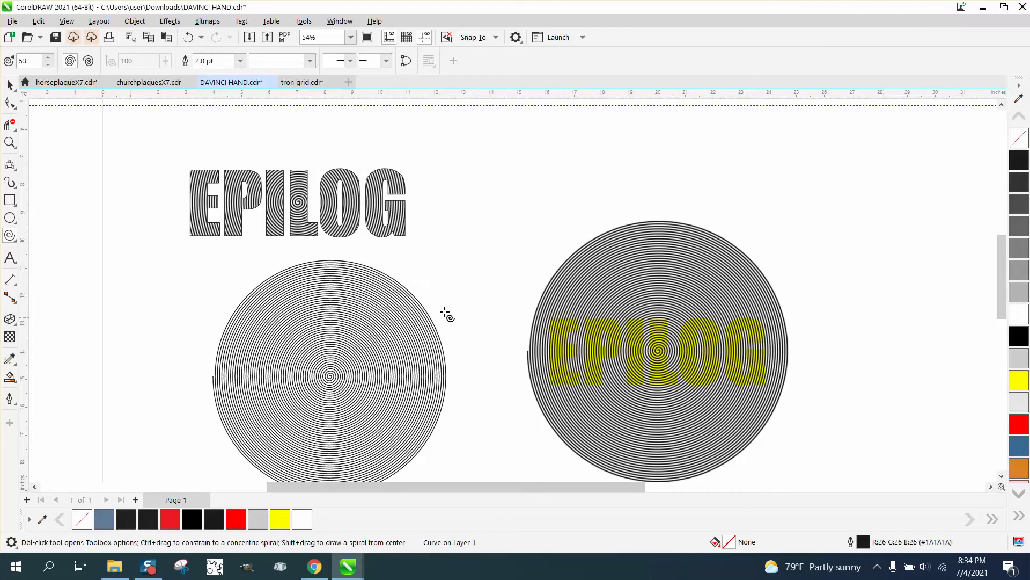
Select the new spiral and apply a Gaussian Blur with a 3.3-pixel radius.
click(9, 143)
click(403, 340)
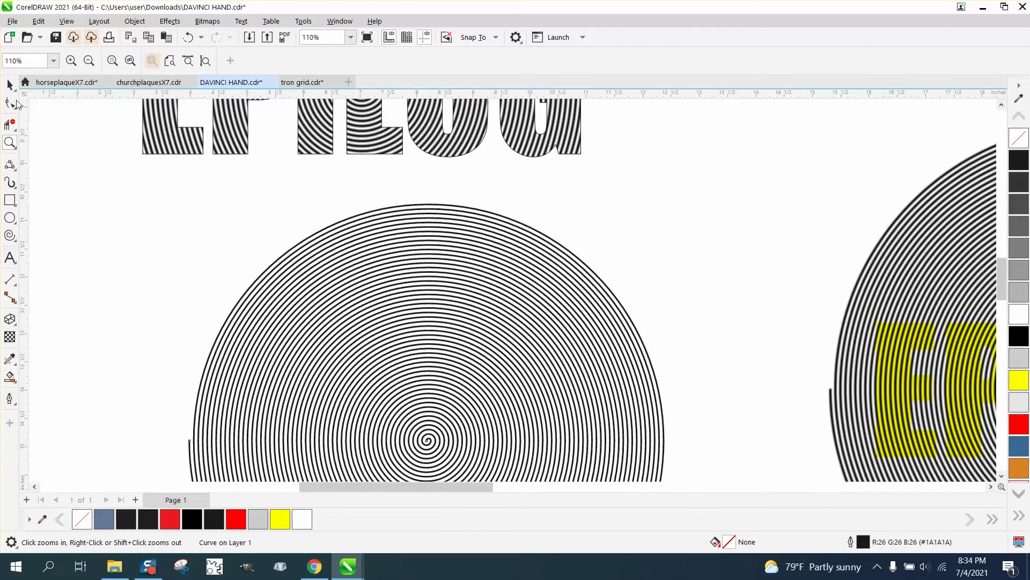
click(10, 85)
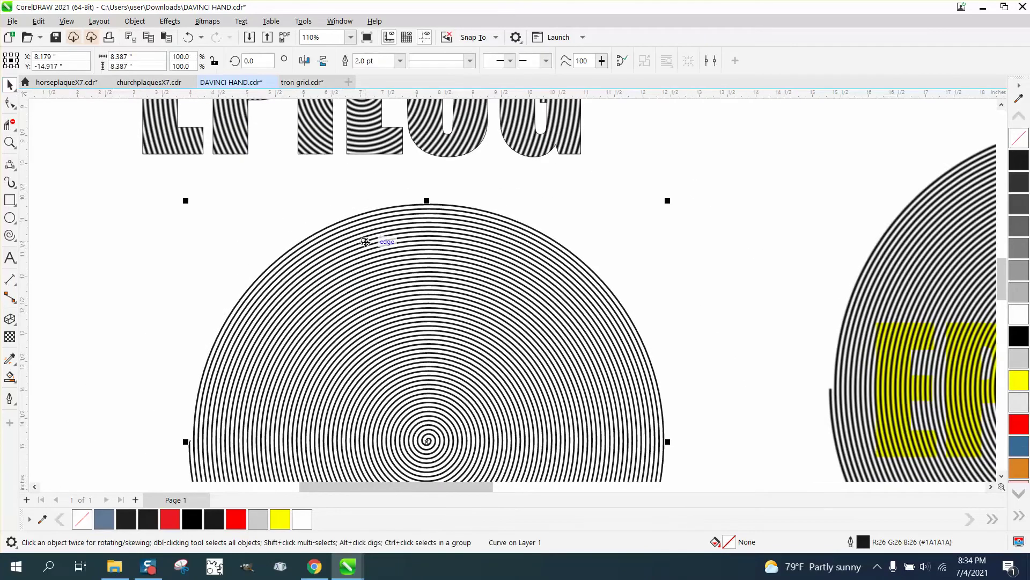
click(160, 21)
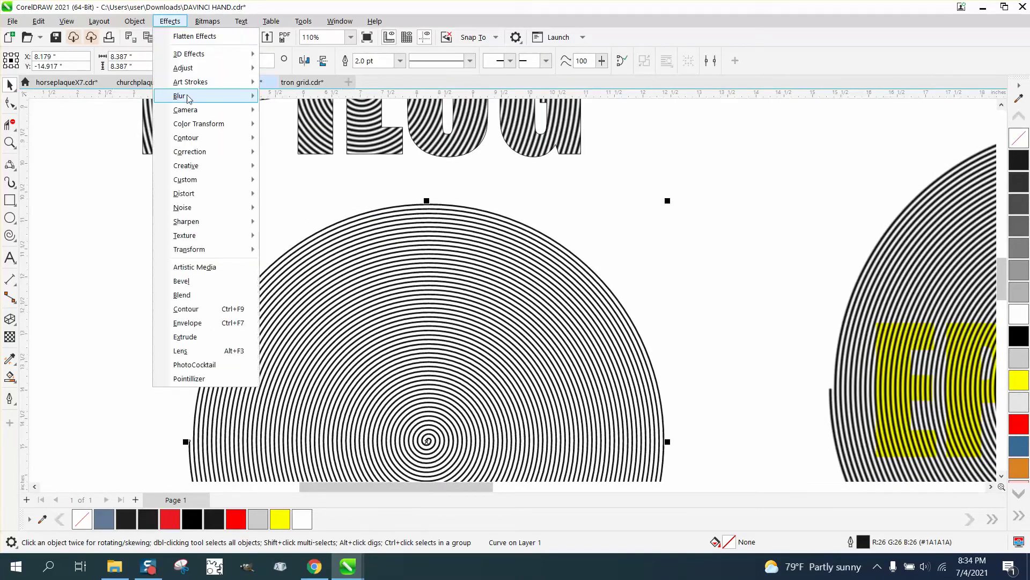
mouse_move(189, 98)
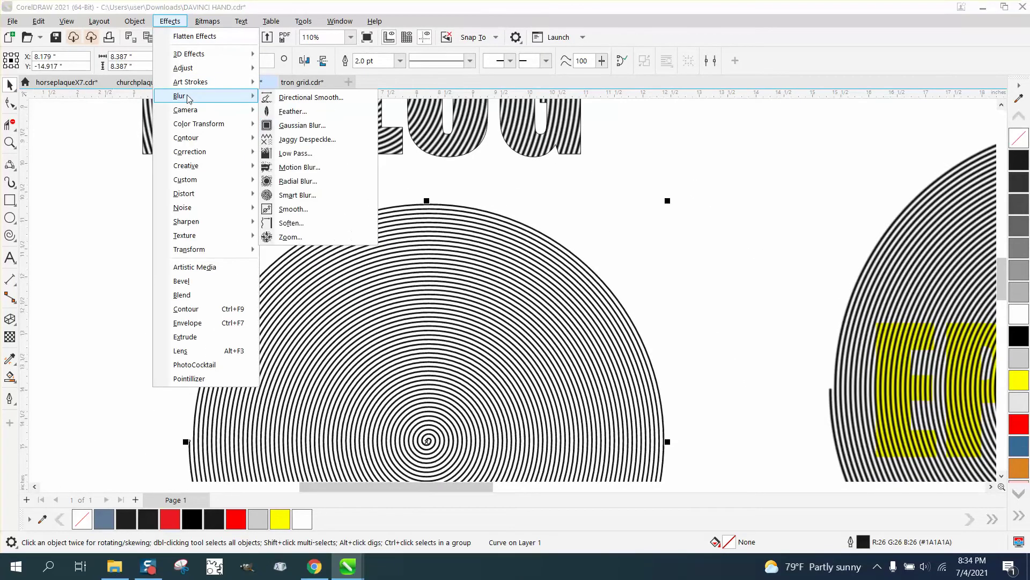
click(302, 126)
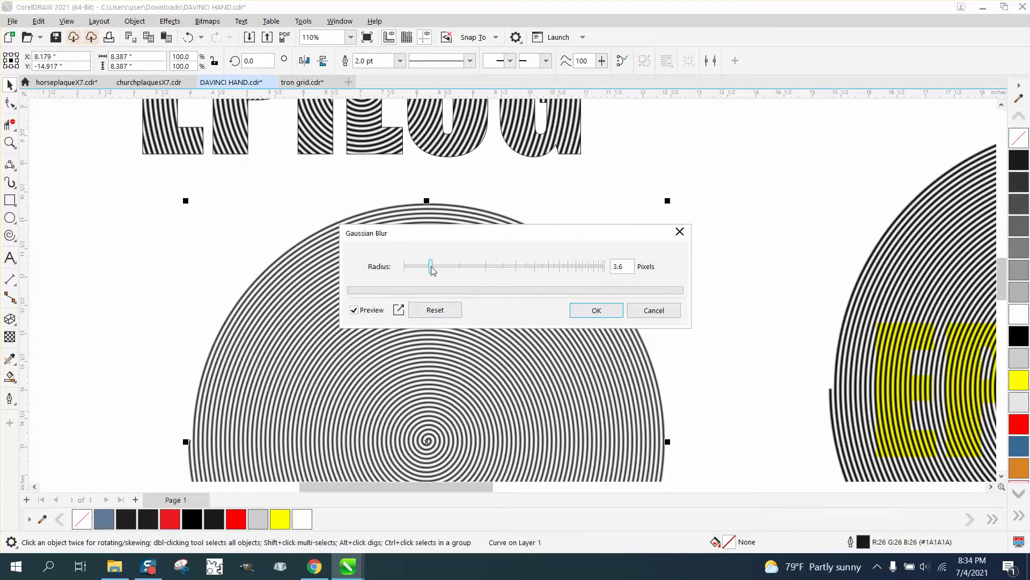
drag(431, 267, 462, 269)
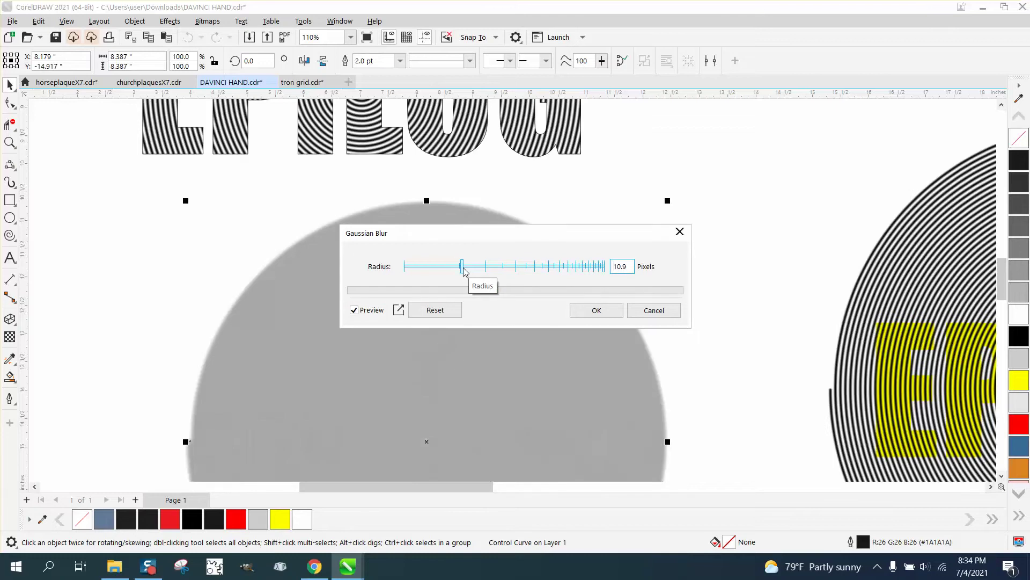
drag(463, 269, 424, 268)
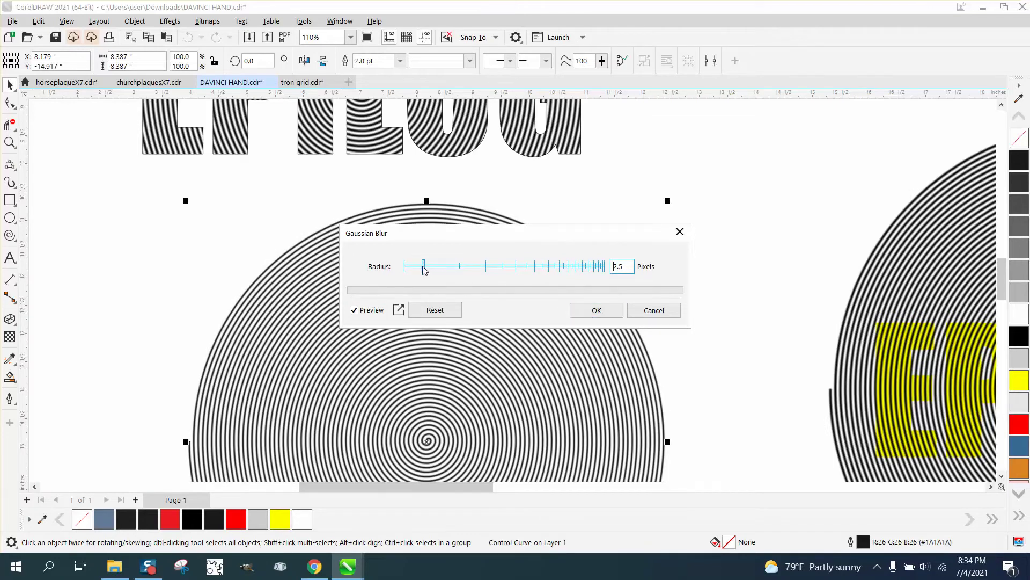
drag(425, 269, 429, 270)
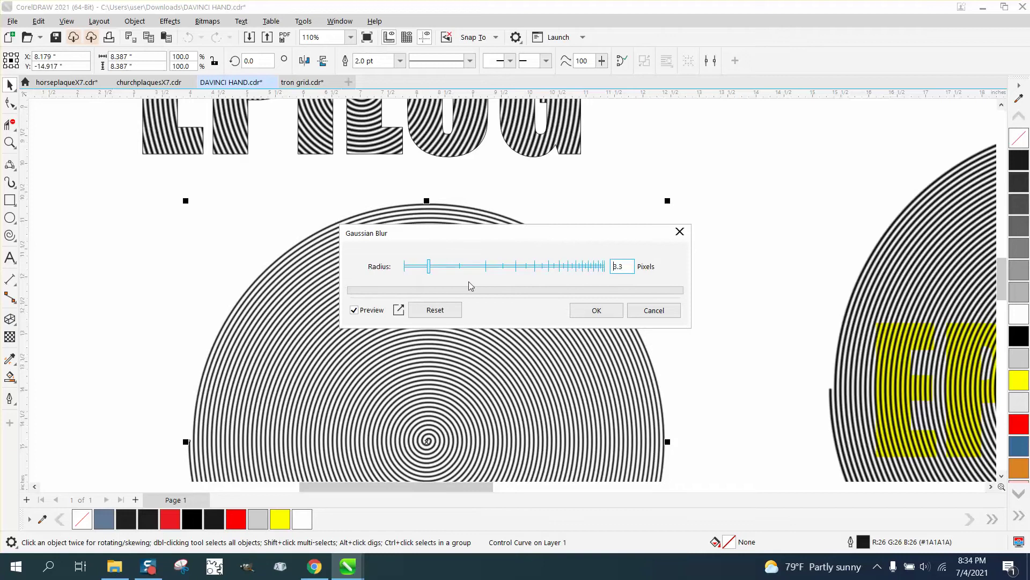
click(596, 311)
Type EPILOG as new text, enlarge it to about 167 pt and centre it on the page.
scroll(322, 223, down, 4)
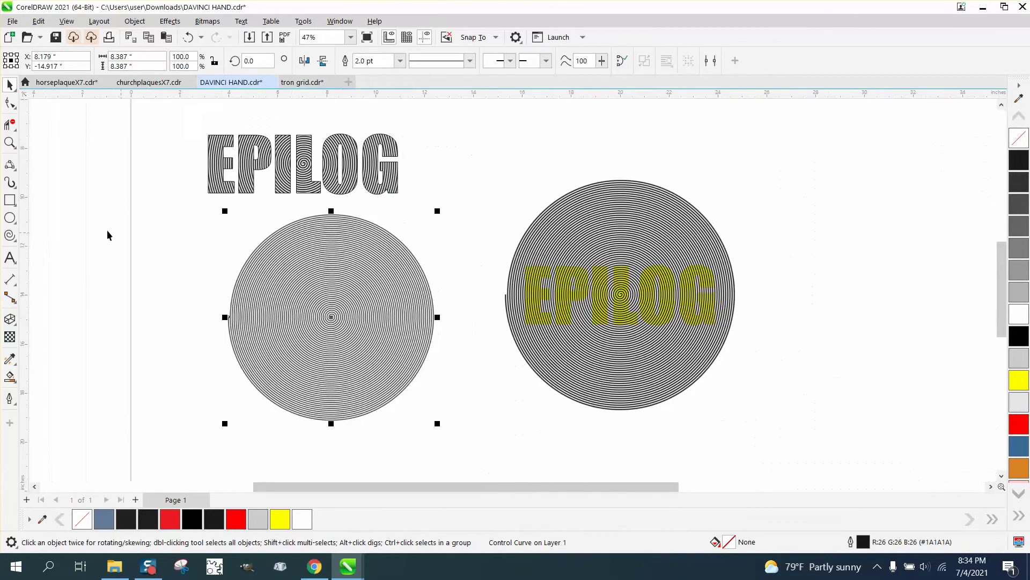
click(10, 257)
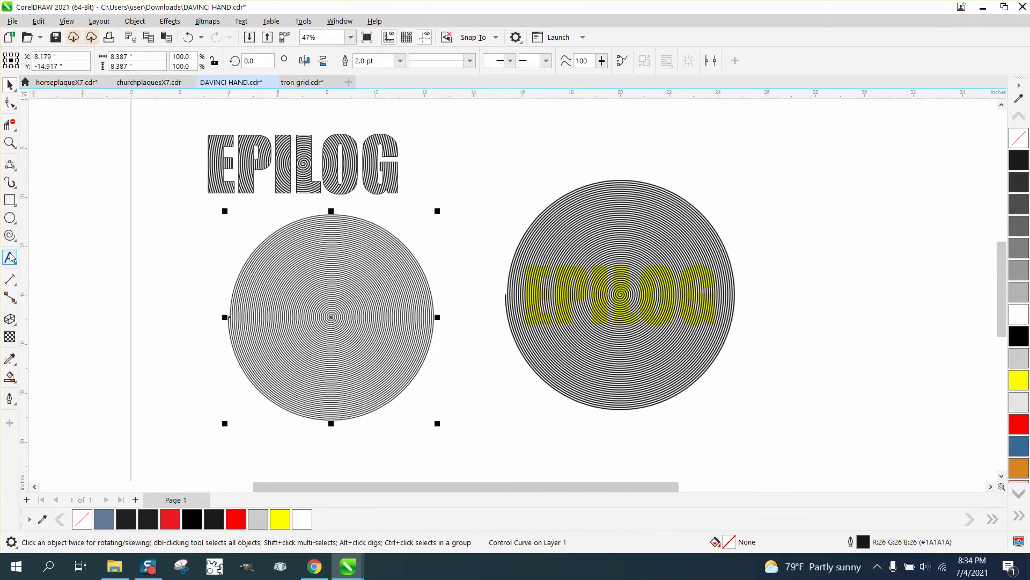
click(115, 253)
text(EPILO)
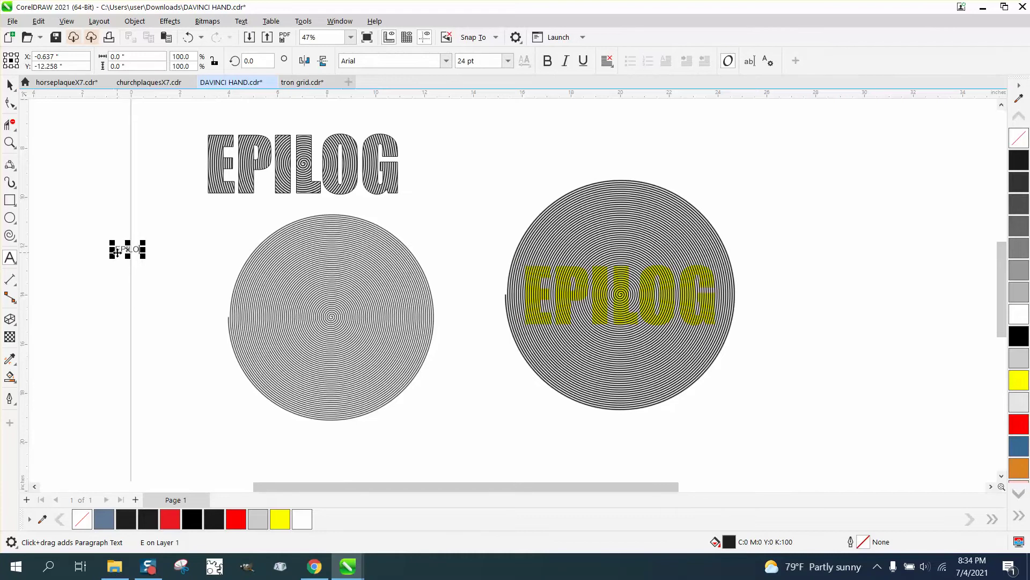
text(G)
drag(148, 259, 344, 365)
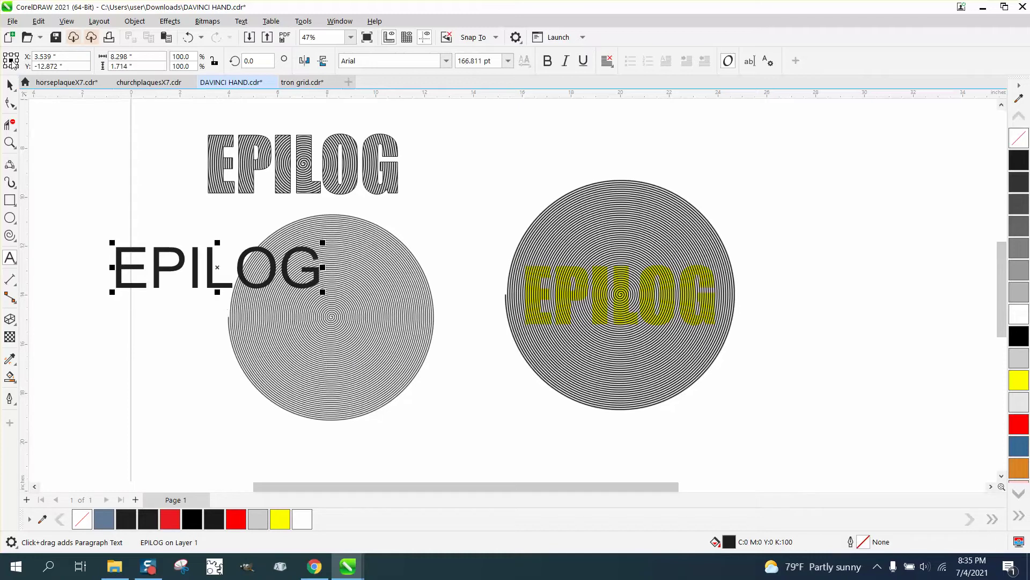
click(9, 86)
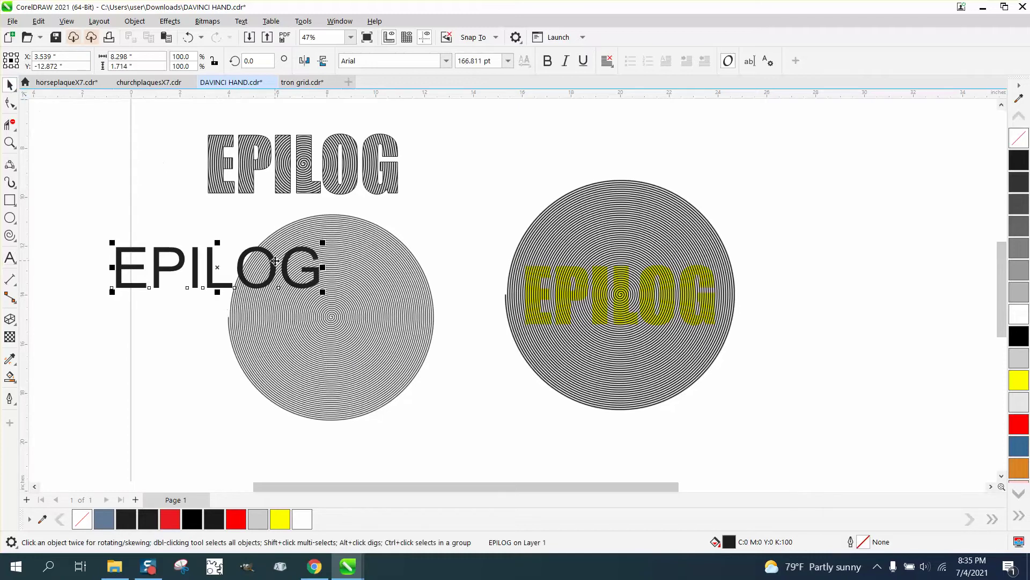
key(p)
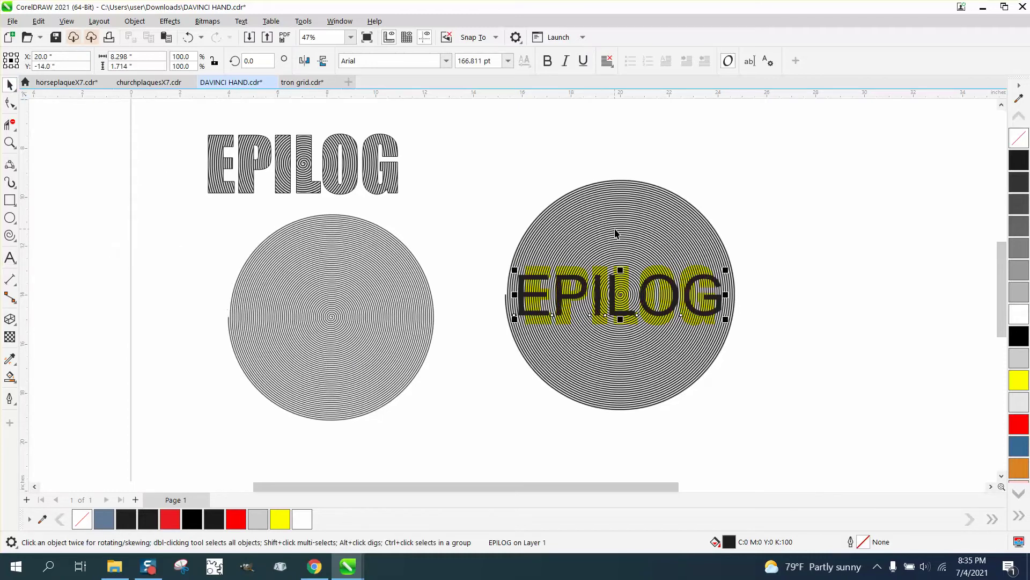
Move the yellow-lettered spiral further to the right.
drag(616, 232, 848, 208)
drag(716, 280, 915, 239)
drag(721, 153, 998, 382)
drag(771, 280, 863, 280)
Change the EPILOG text font to Impact and enlarge it to 201.295 pt.
click(639, 356)
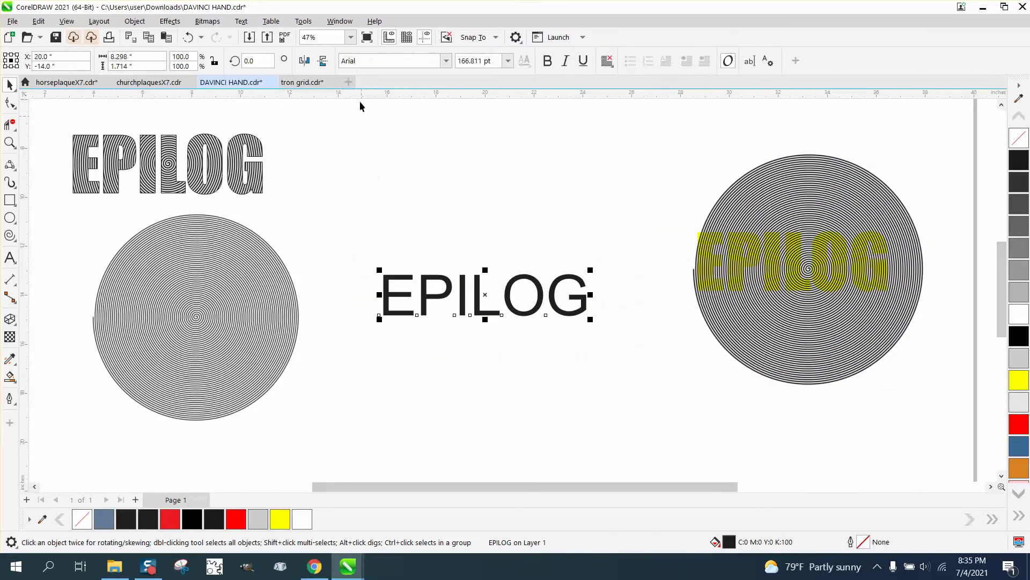
click(447, 61)
click(394, 104)
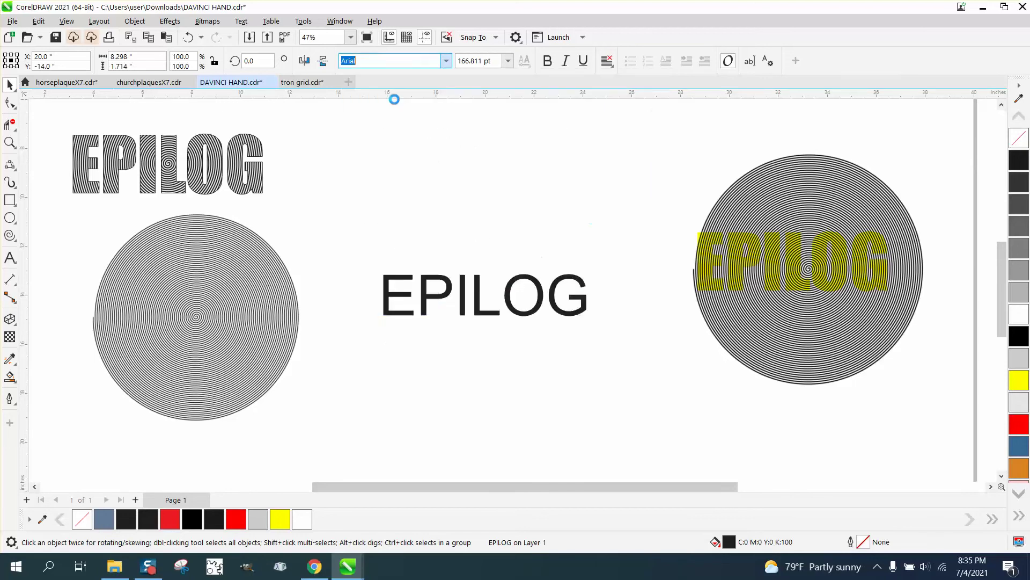
drag(533, 267, 637, 258)
Centre the blurred spiral on the page behind EPILOG and fill the text yellow.
key(p)
click(273, 308)
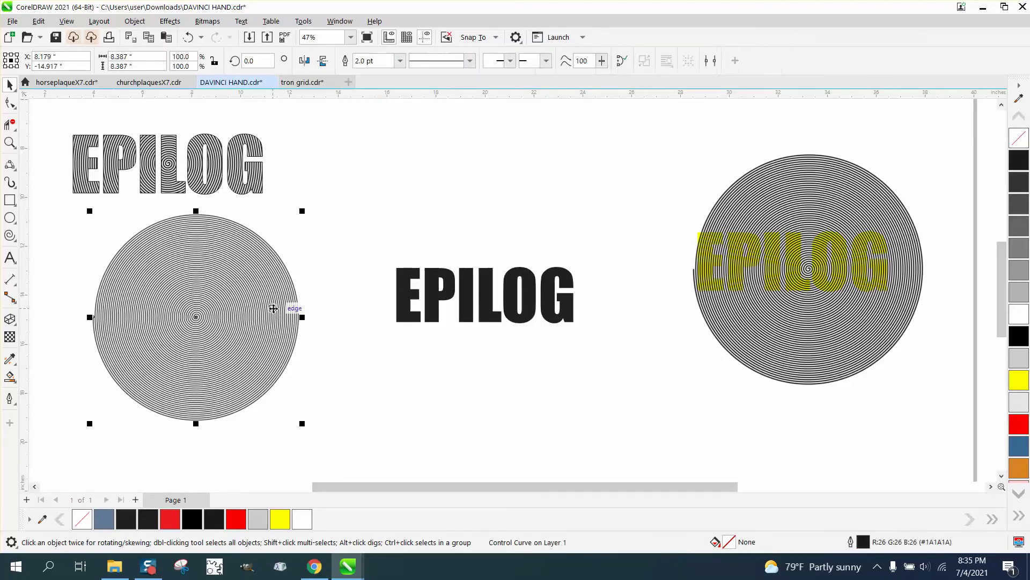
key(p)
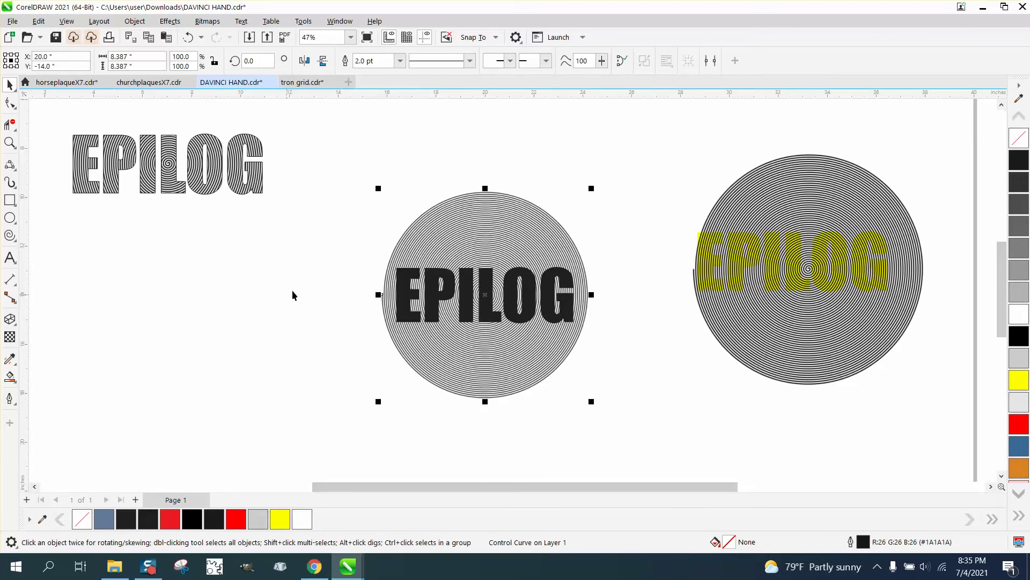
drag(352, 250, 621, 340)
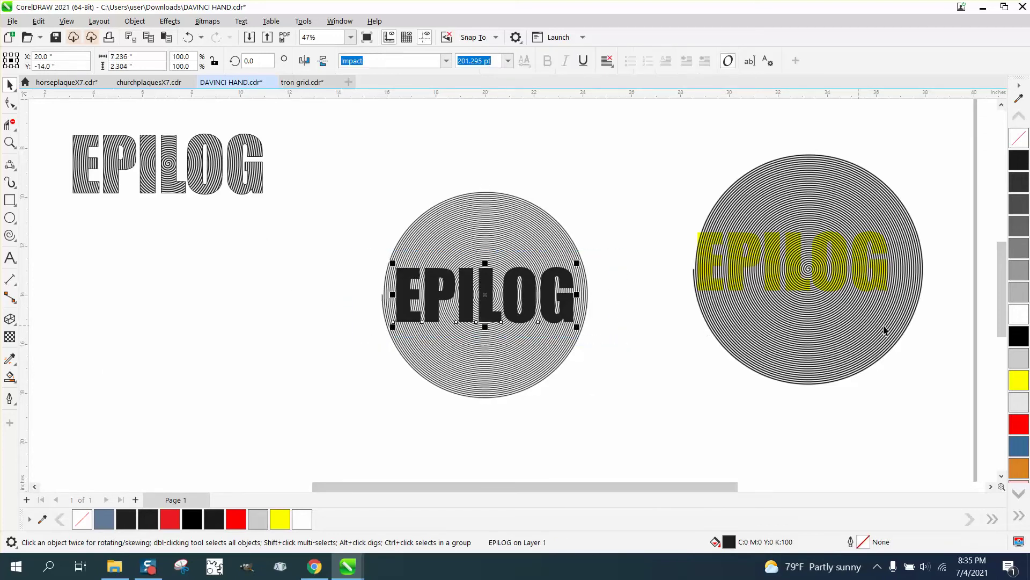
click(1019, 385)
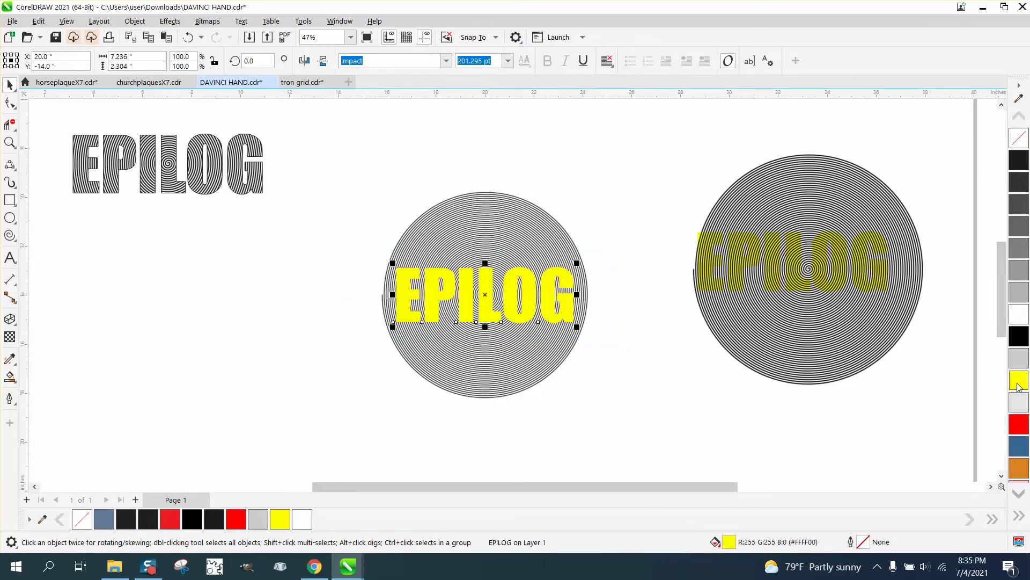
Send the yellow EPILOG text To Back of Page, then zoom in to check the E and P.
click(138, 24)
mouse_move(276, 220)
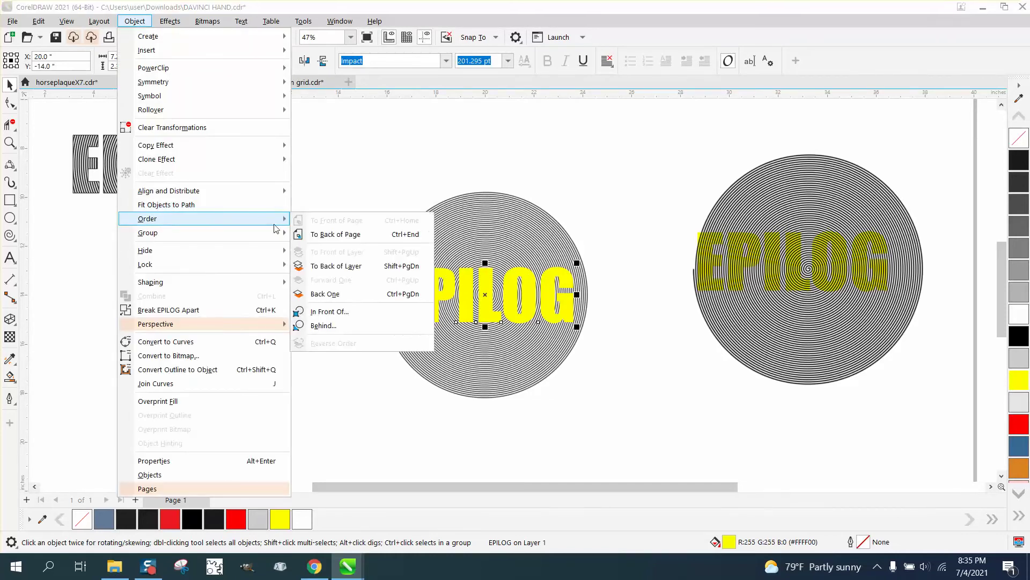
click(323, 234)
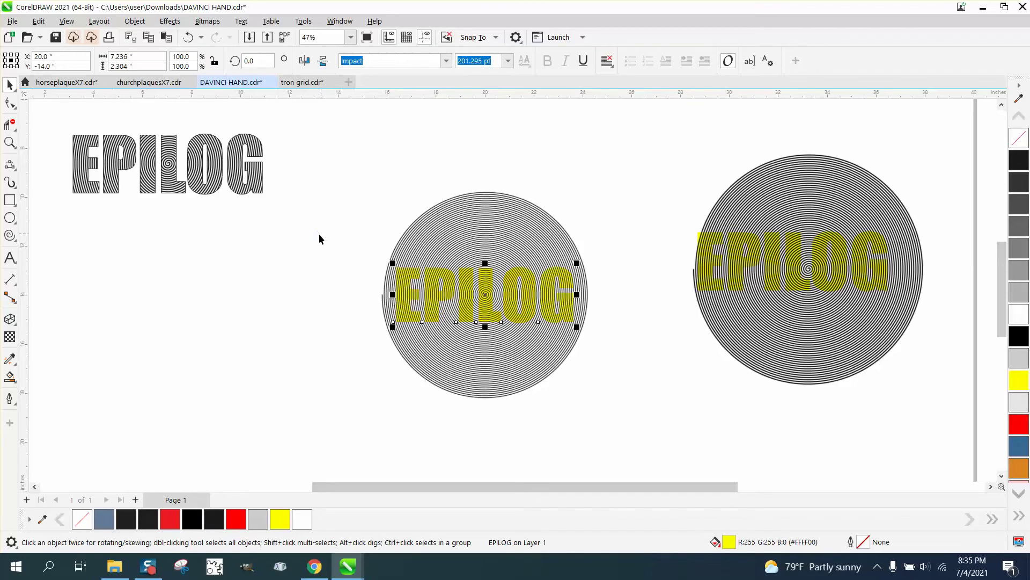
key(z)
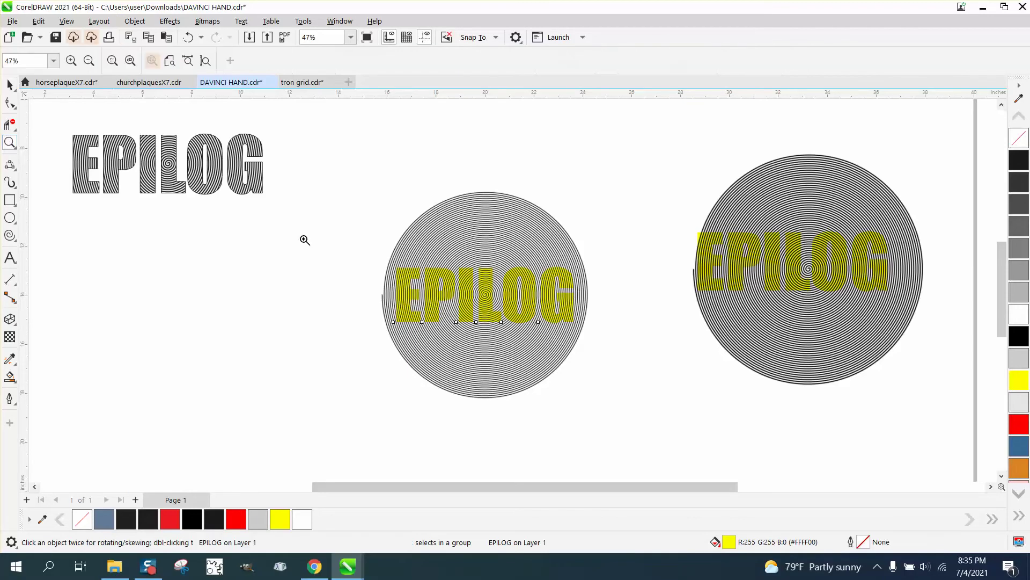
click(455, 291)
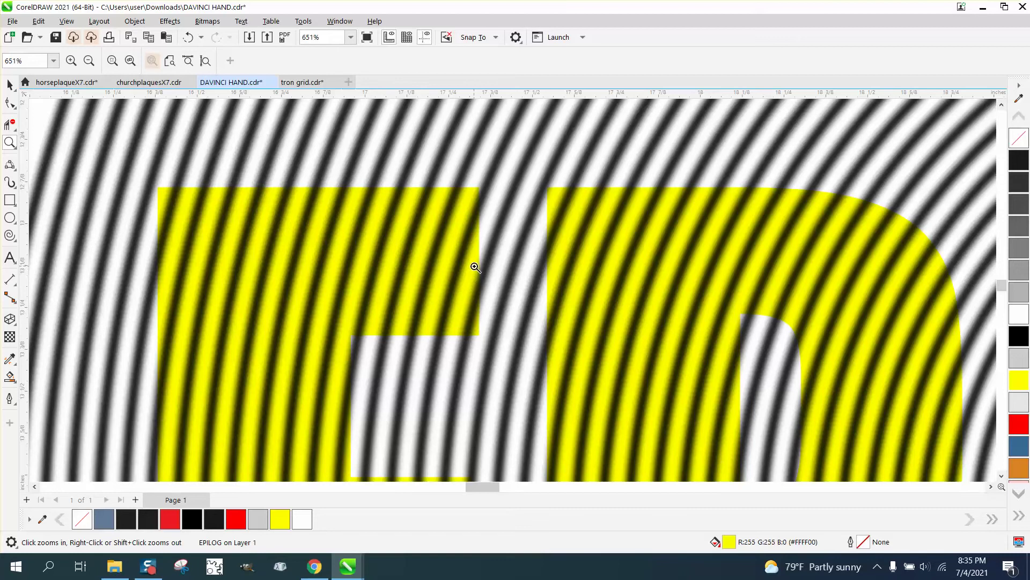
click(496, 259)
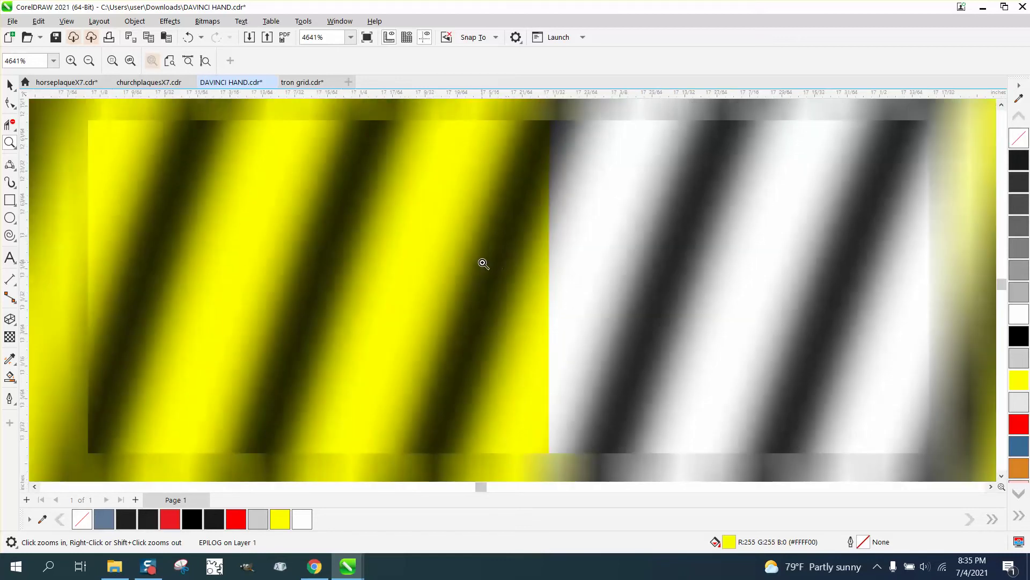
scroll(444, 240, down, 6)
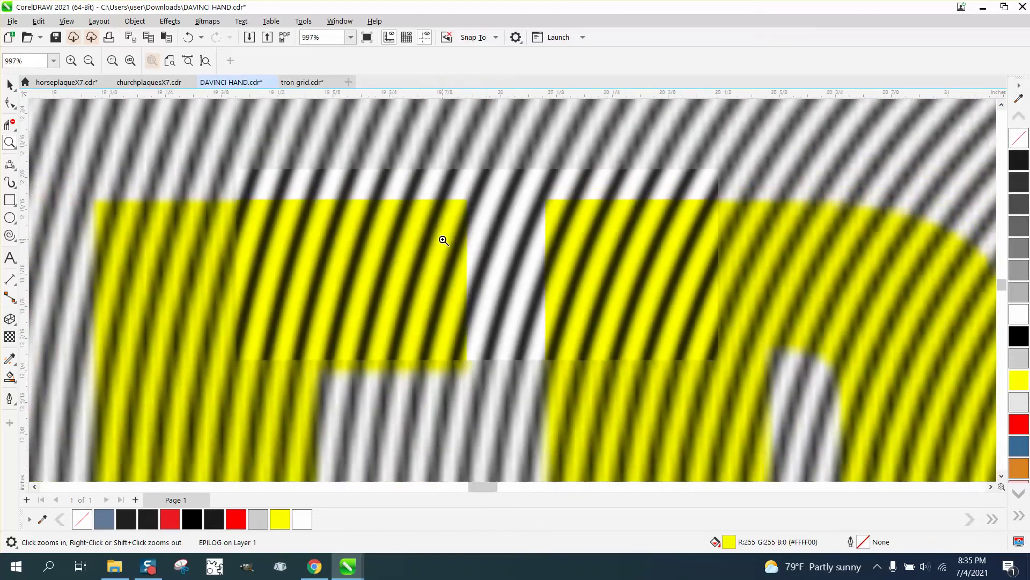
scroll(443, 240, down, 8)
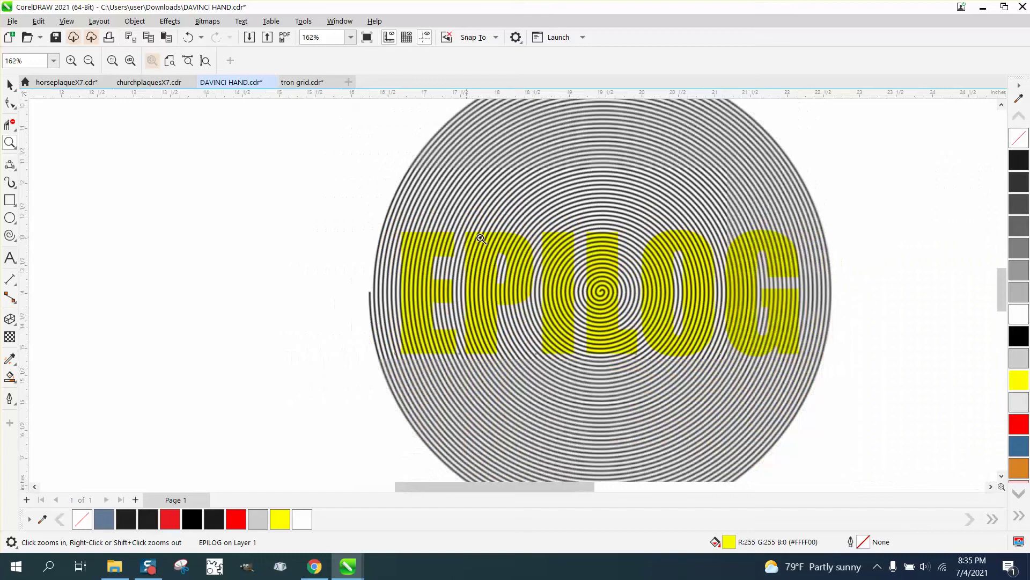
scroll(492, 238, down, 1)
Move EPILOG left off the spiral, remove its yellow fill and give it a dark outline.
click(9, 84)
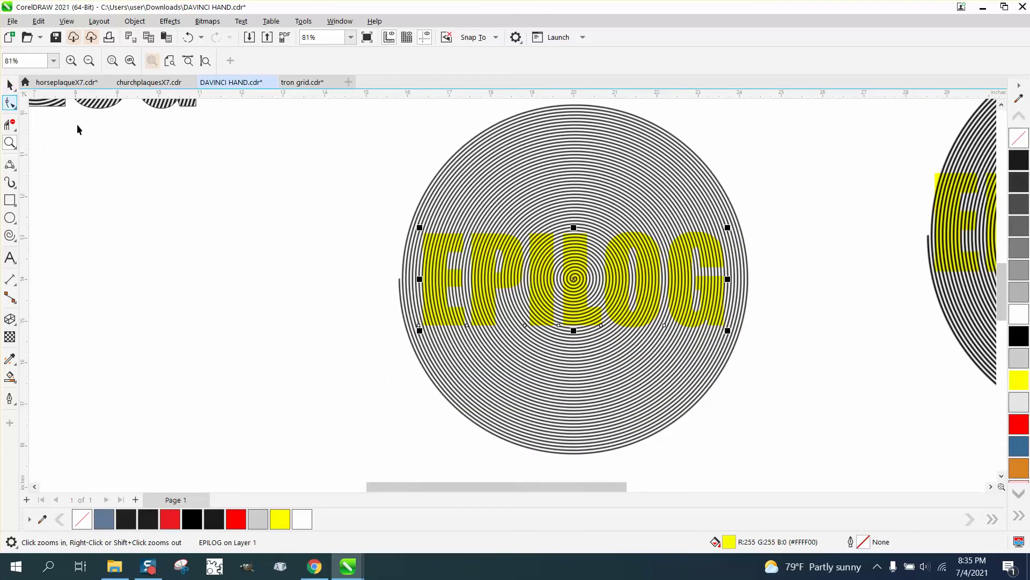
drag(386, 214, 767, 375)
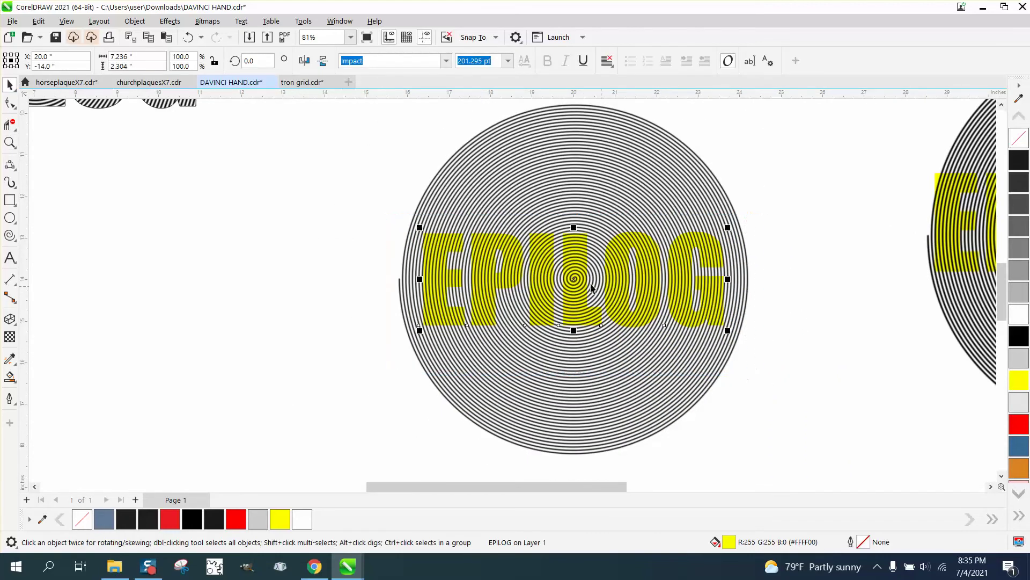
drag(575, 283, 205, 294)
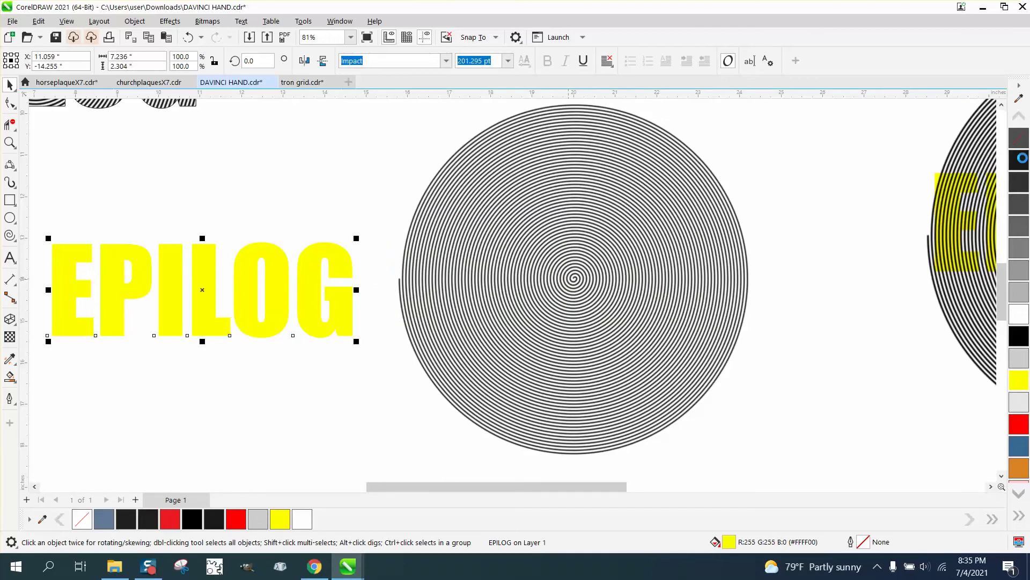
click(1019, 141)
right_click(1019, 161)
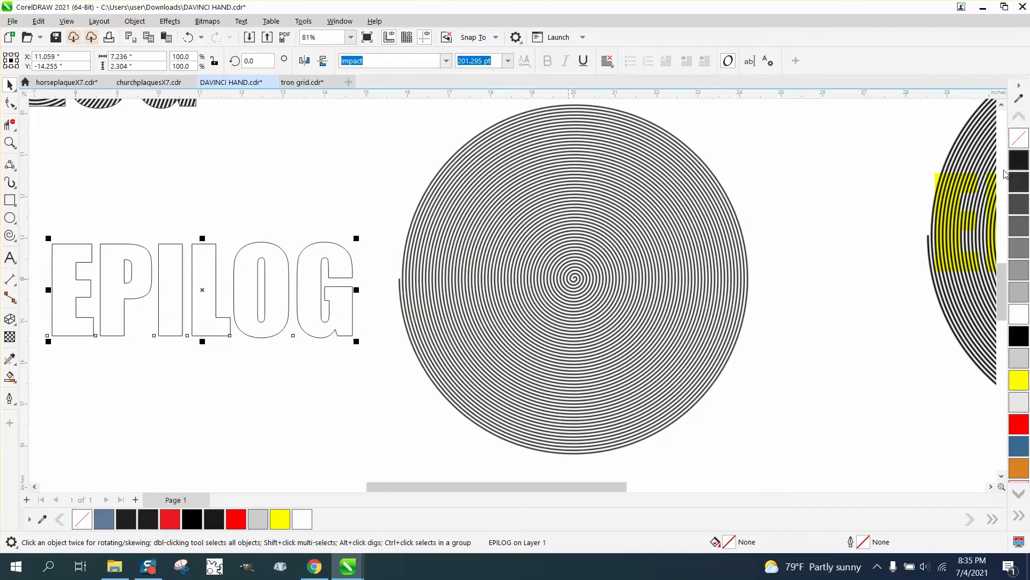
Place the spiral inside the EPILOG letters with PowerClip.
click(523, 227)
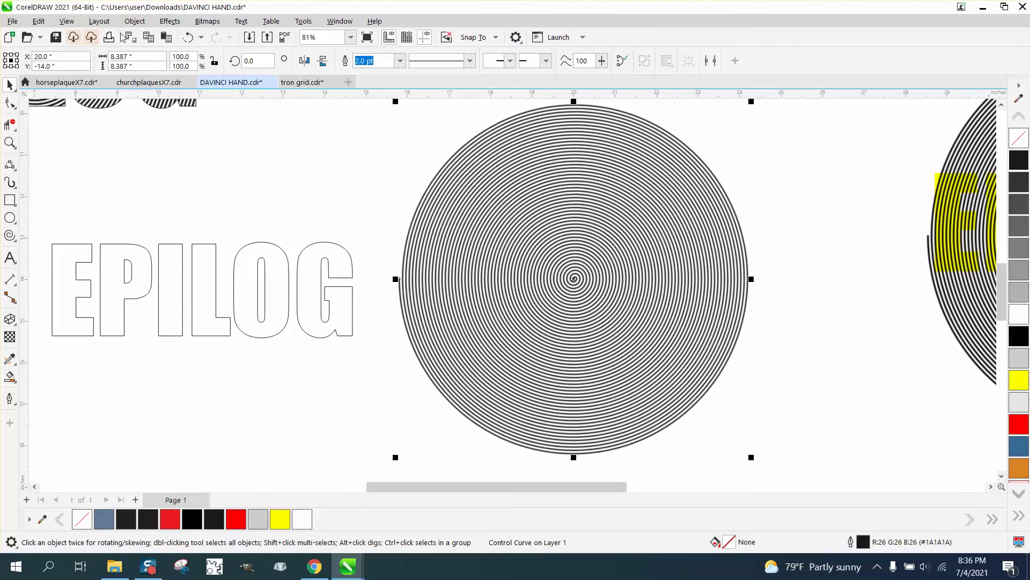
click(135, 21)
mouse_move(152, 68)
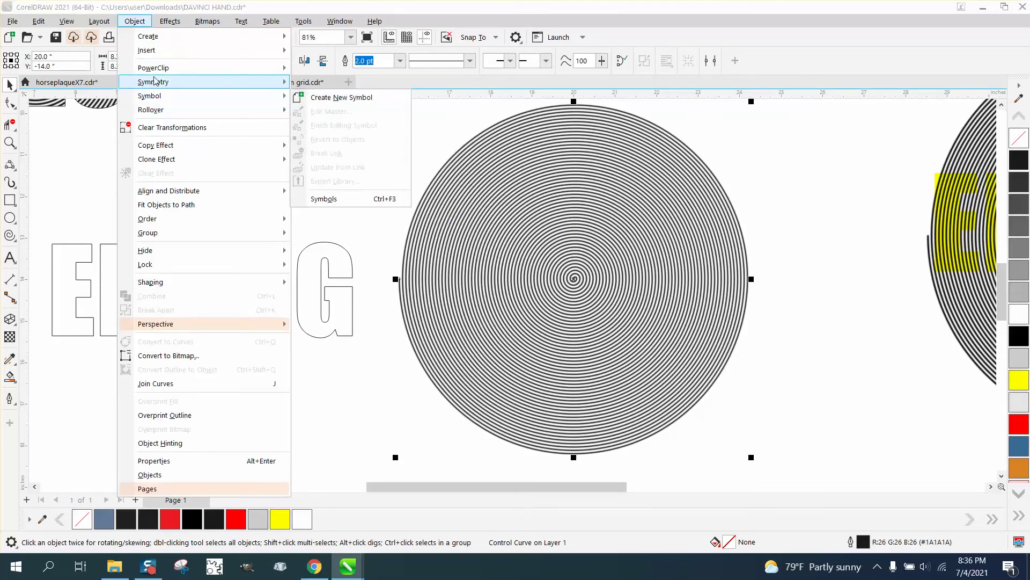
click(330, 69)
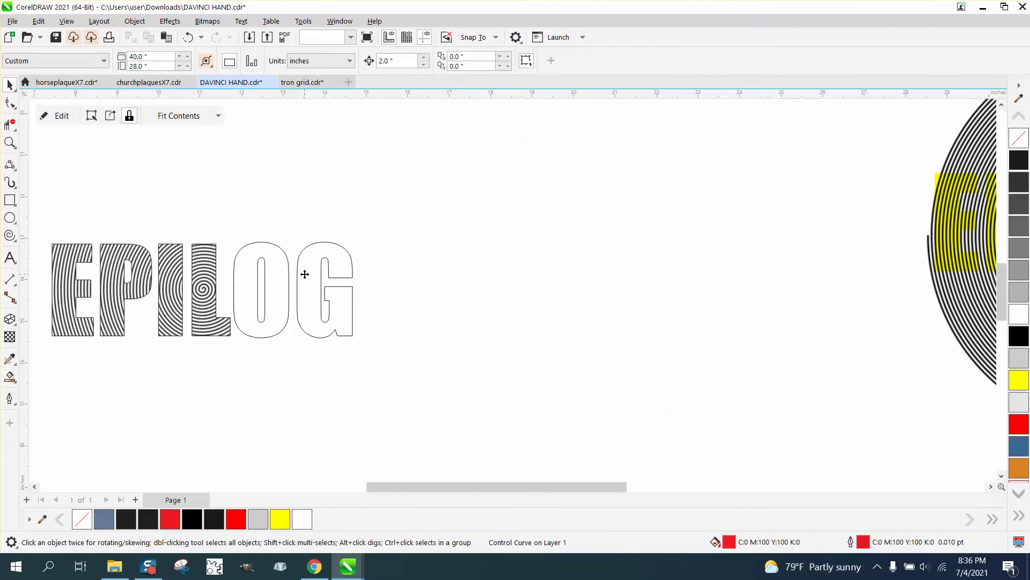
Undo the PowerClip and move the outline EPILOG text to the lower left.
click(189, 38)
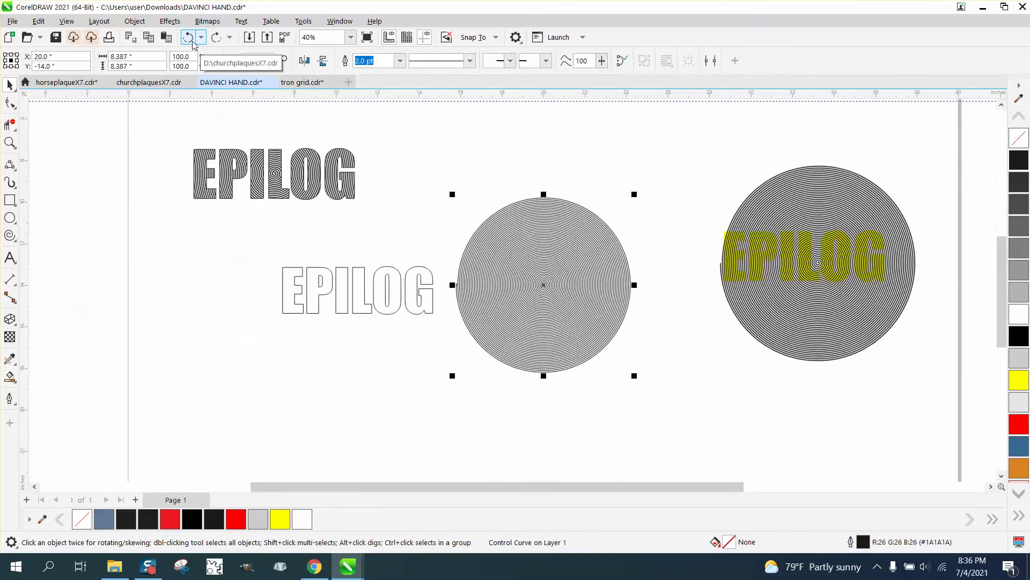
drag(351, 290, 247, 320)
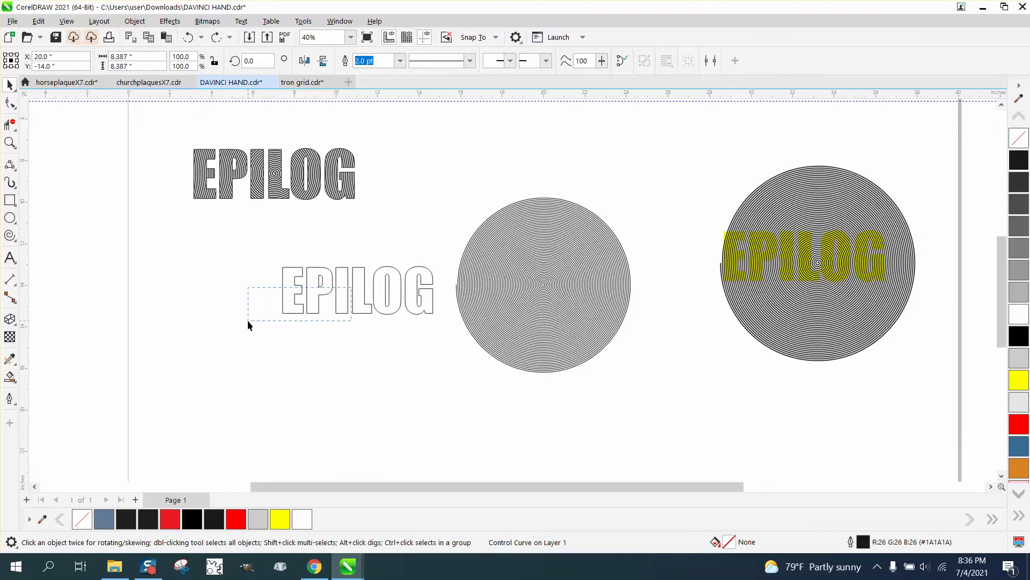
drag(308, 280, 152, 375)
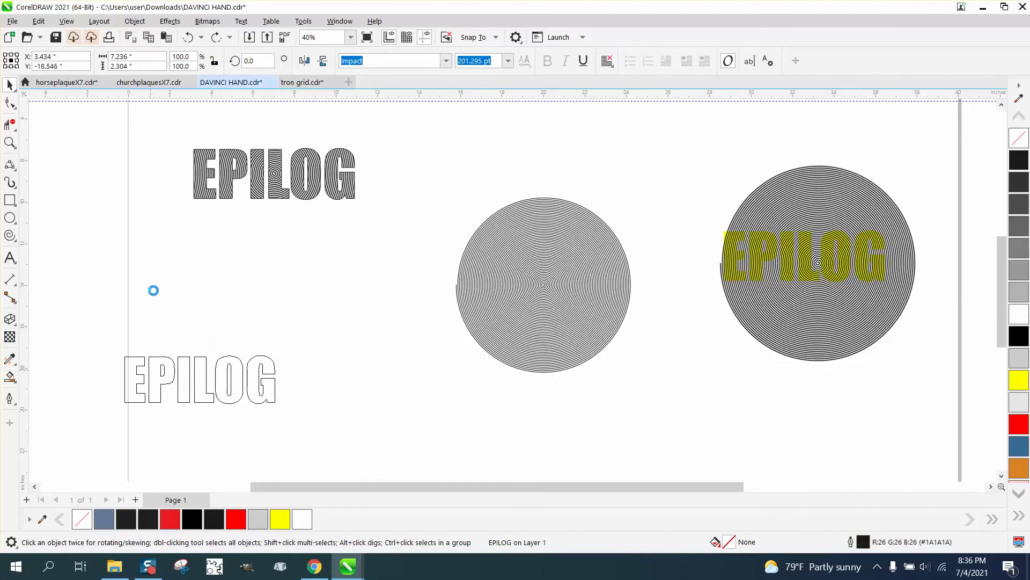
click(407, 330)
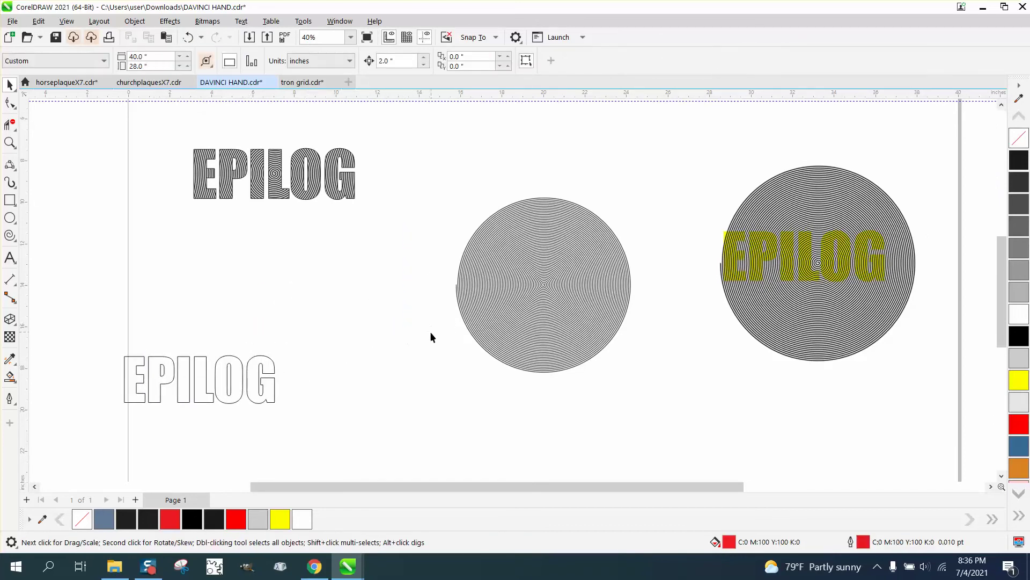
drag(272, 362, 298, 363)
PowerClip the black spiral inside the outline EPILOG letters with Place Inside Frame.
click(494, 288)
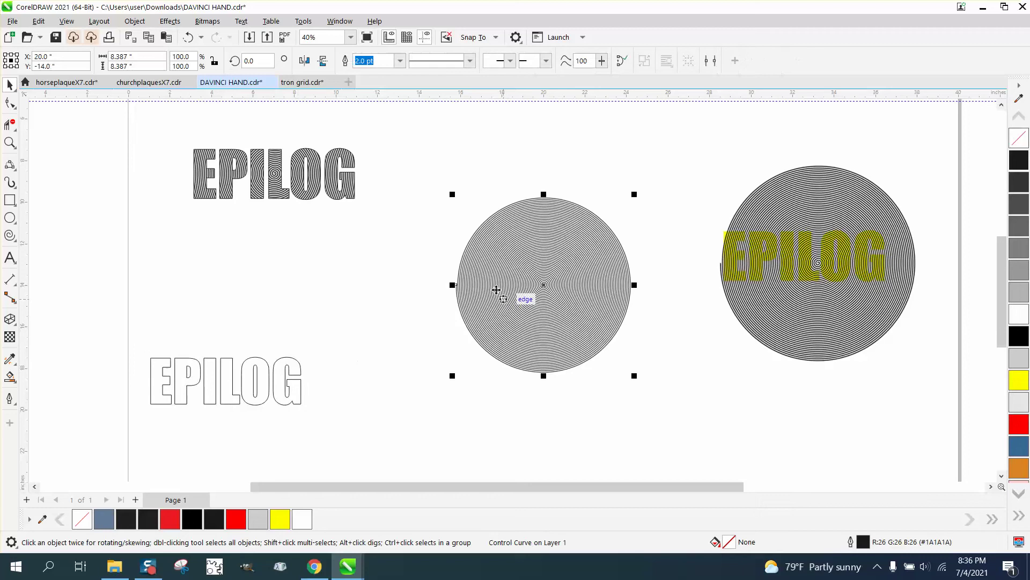
click(135, 21)
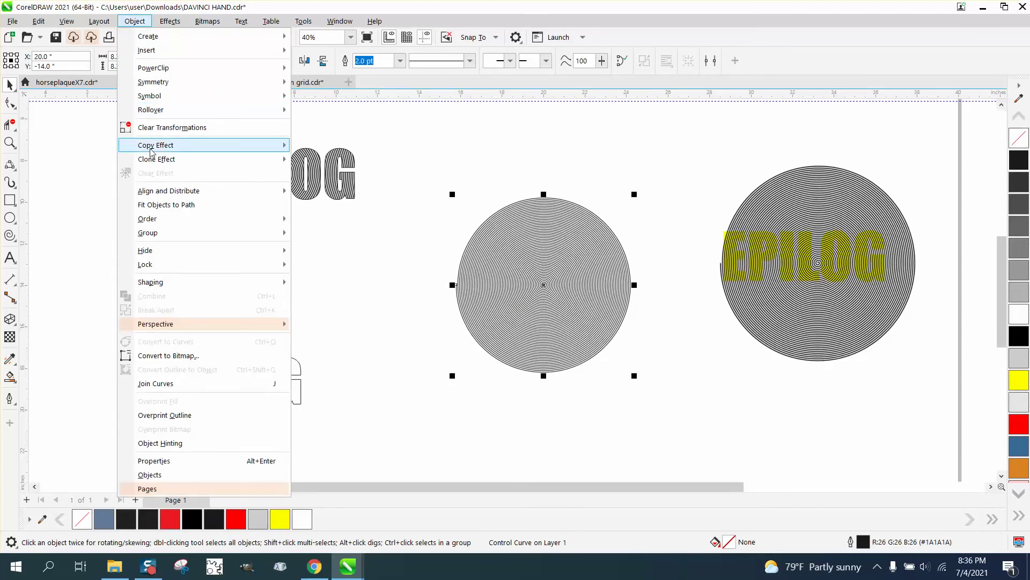
mouse_move(155, 69)
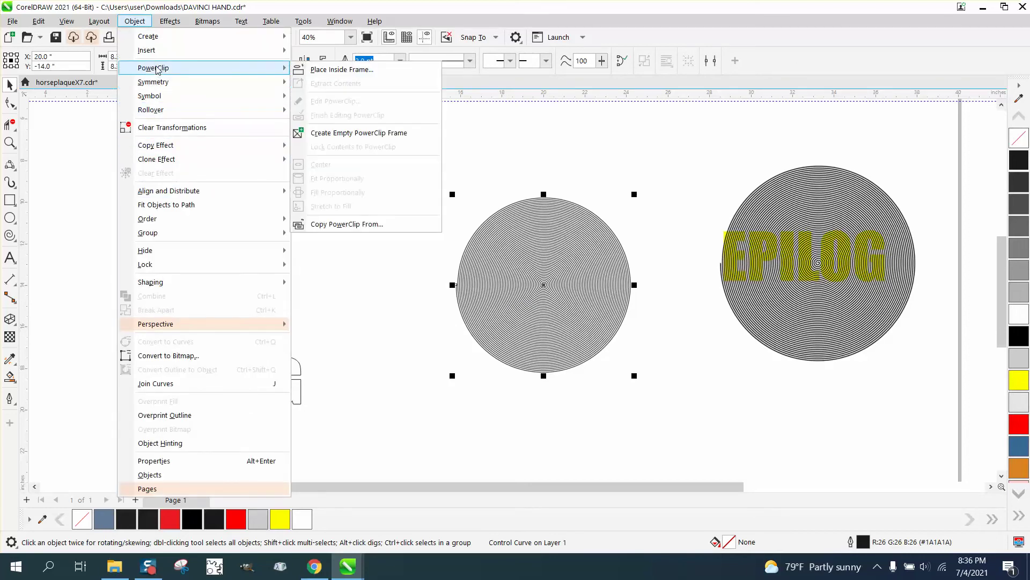
click(326, 70)
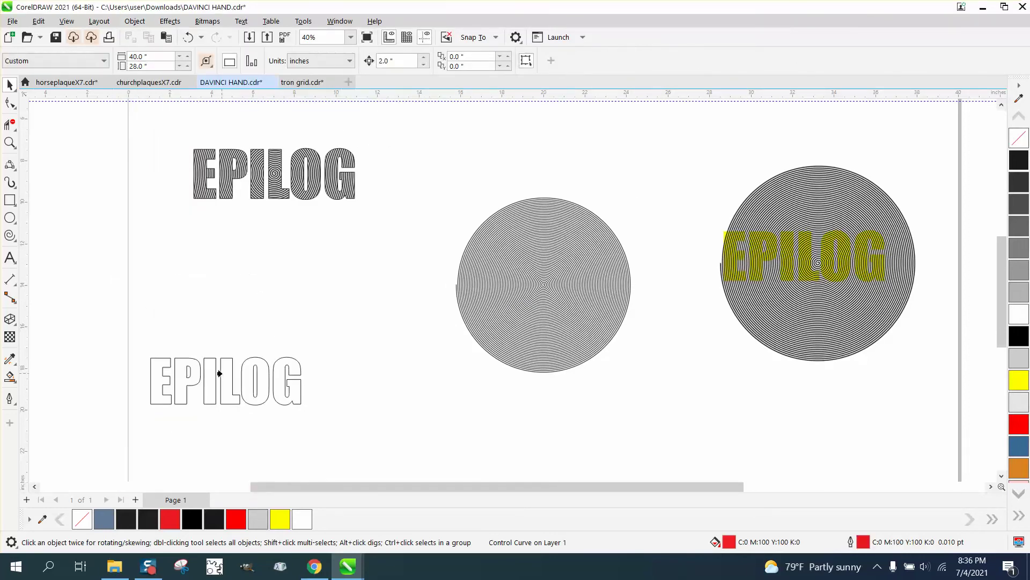
click(222, 372)
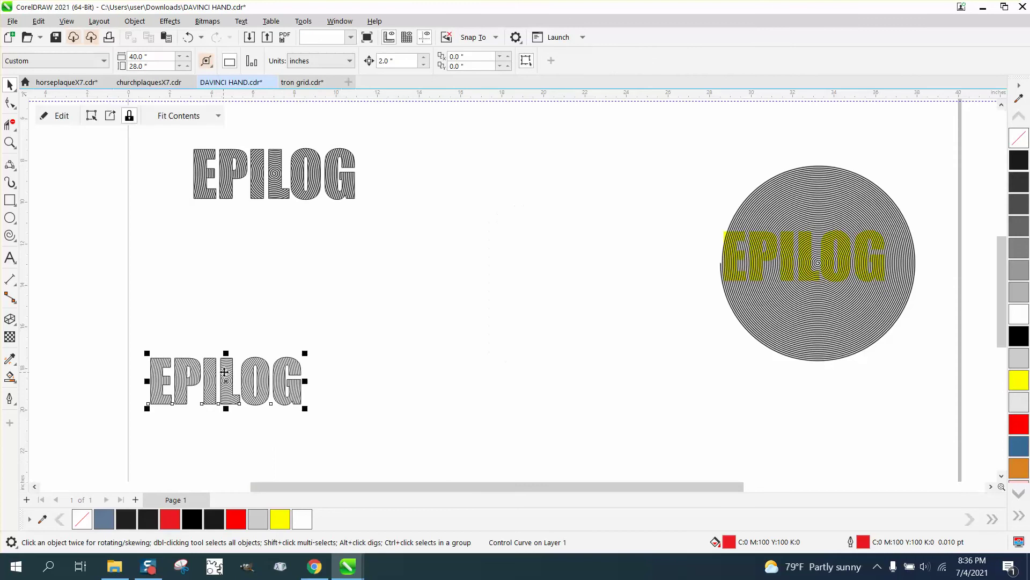
Select the spiral-filled EPILOG and set both its fill and outline to none.
click(13, 144)
drag(156, 359, 339, 391)
drag(317, 245, 453, 340)
right_click(301, 229)
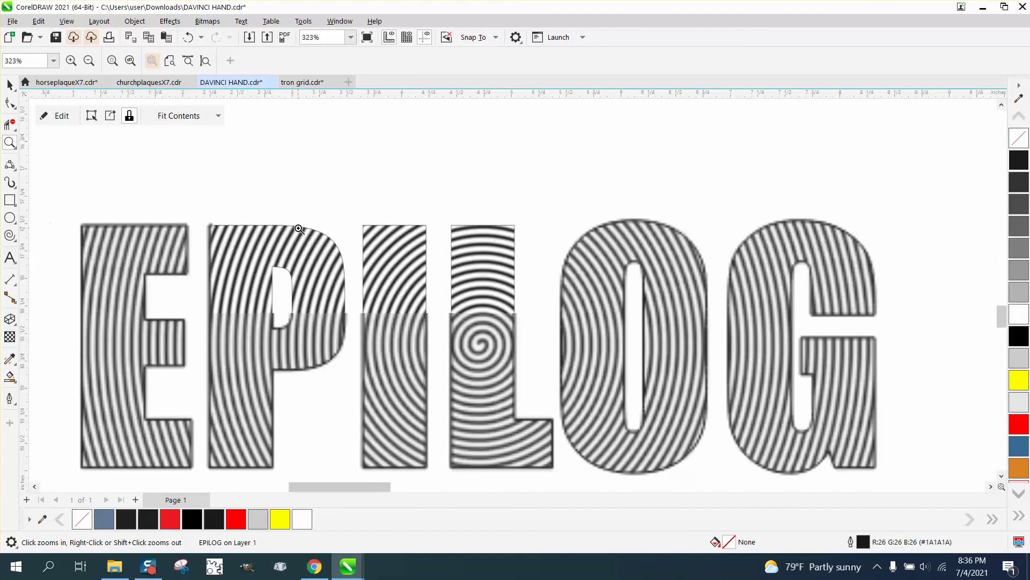
click(10, 84)
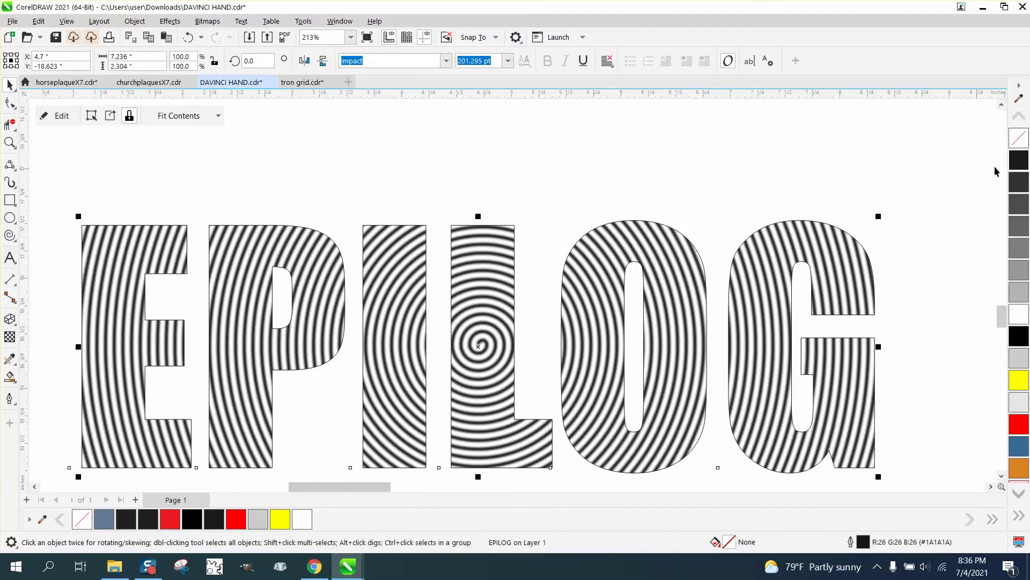
click(1020, 145)
right_click(1020, 145)
key(F3)
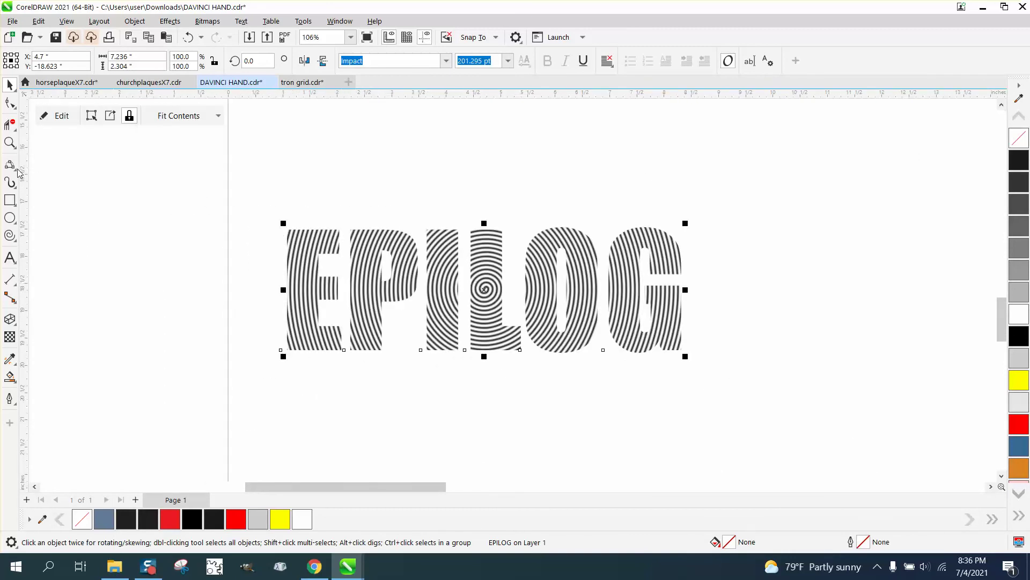
Zoom in closely to inspect the spiral lines inside the EPILOG letters.
click(10, 142)
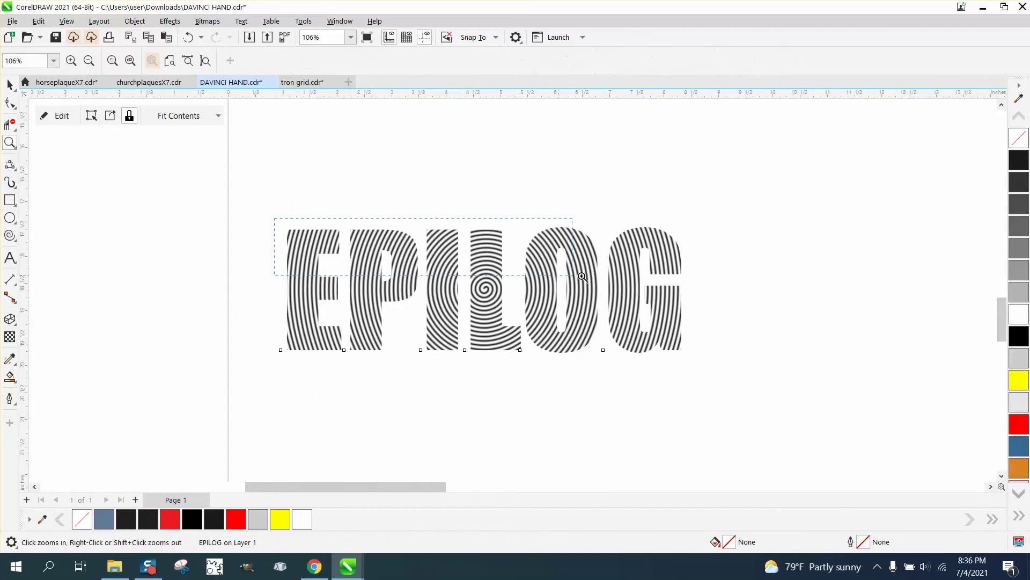
drag(583, 276, 674, 285)
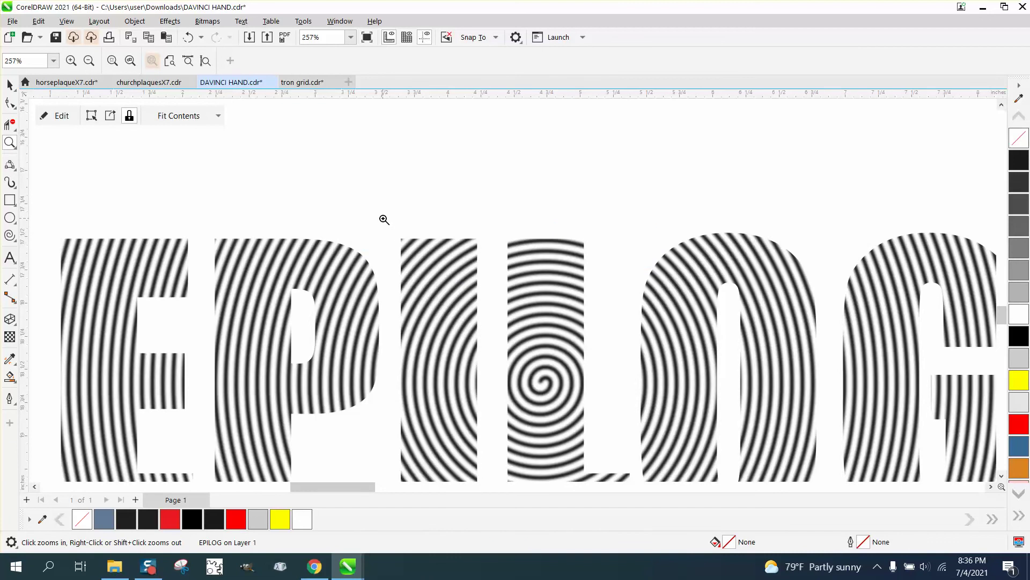
drag(384, 220, 547, 281)
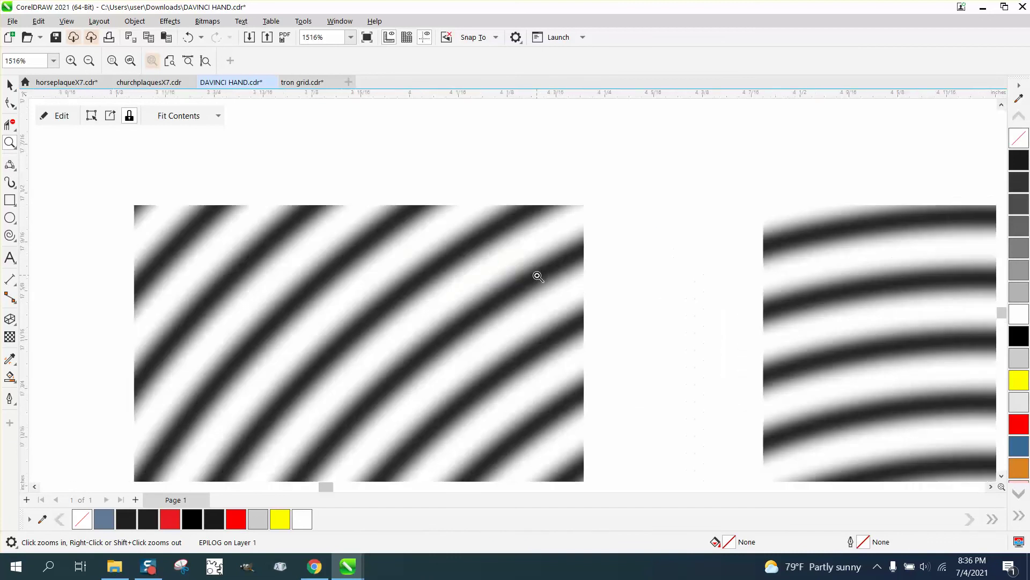
scroll(538, 277, down, 5)
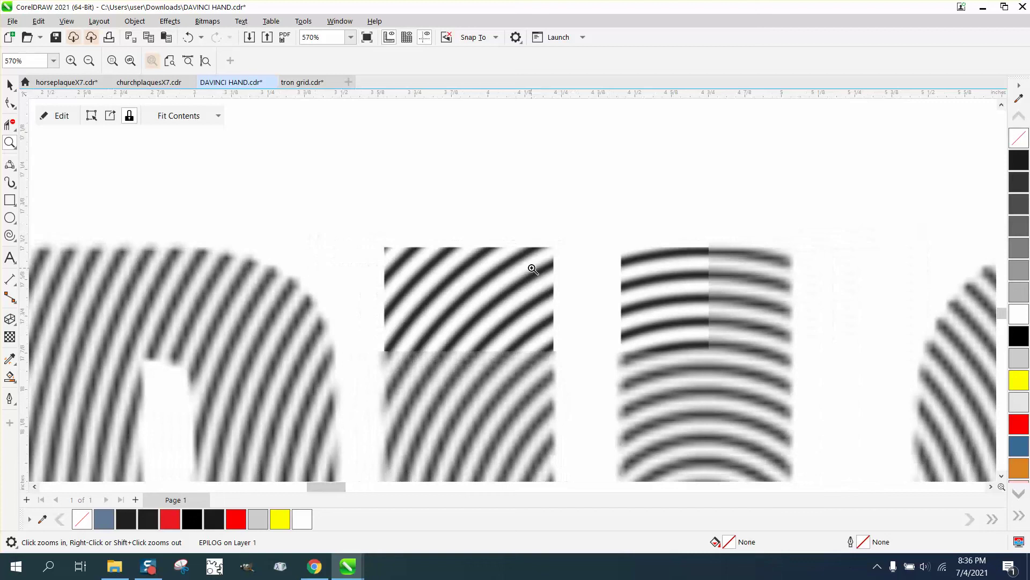
scroll(533, 269, down, 2)
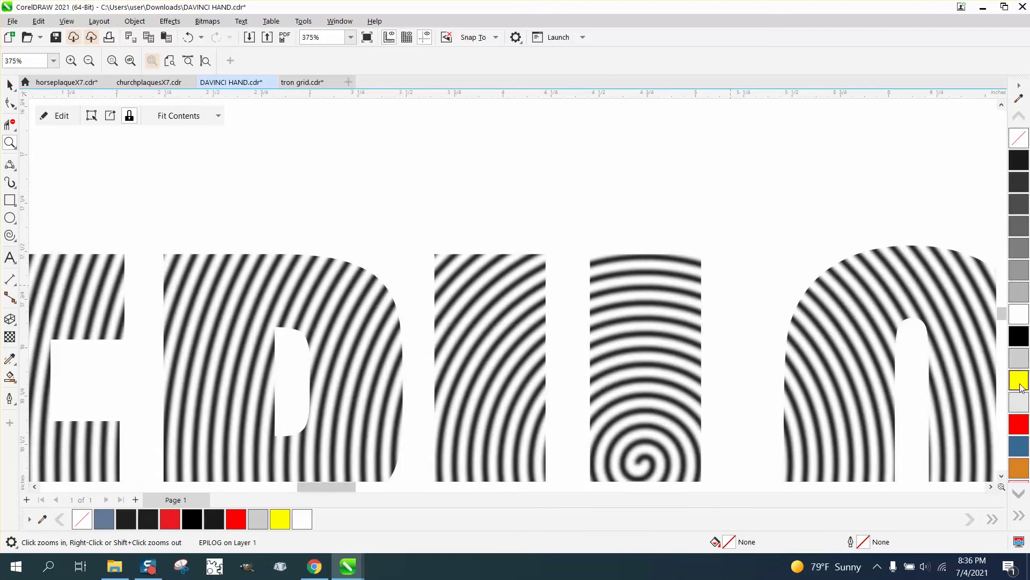
Fill the spiral-clipped EPILOG letters yellow, keeping them without an outline.
right_click(1020, 384)
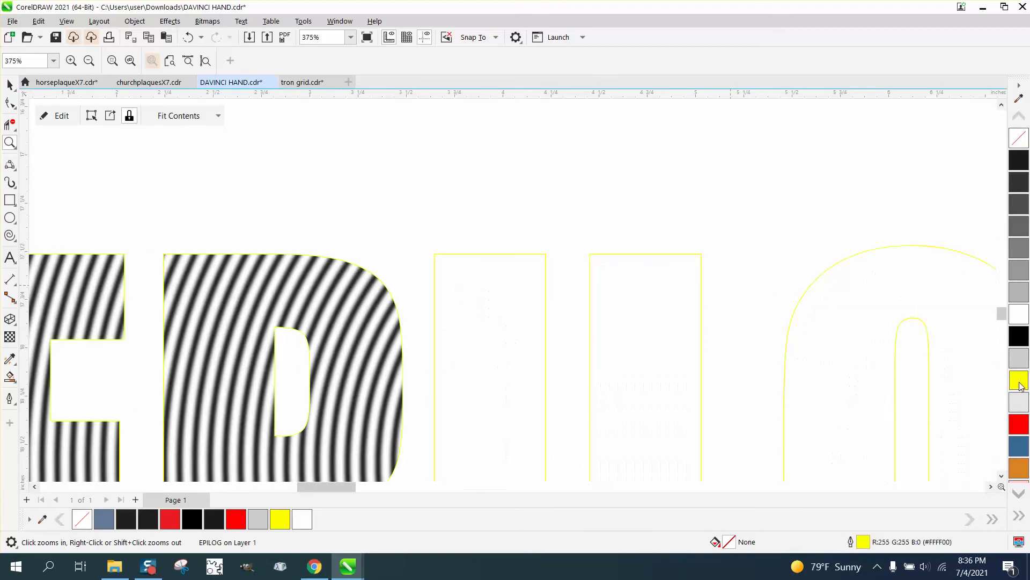
right_click(1021, 145)
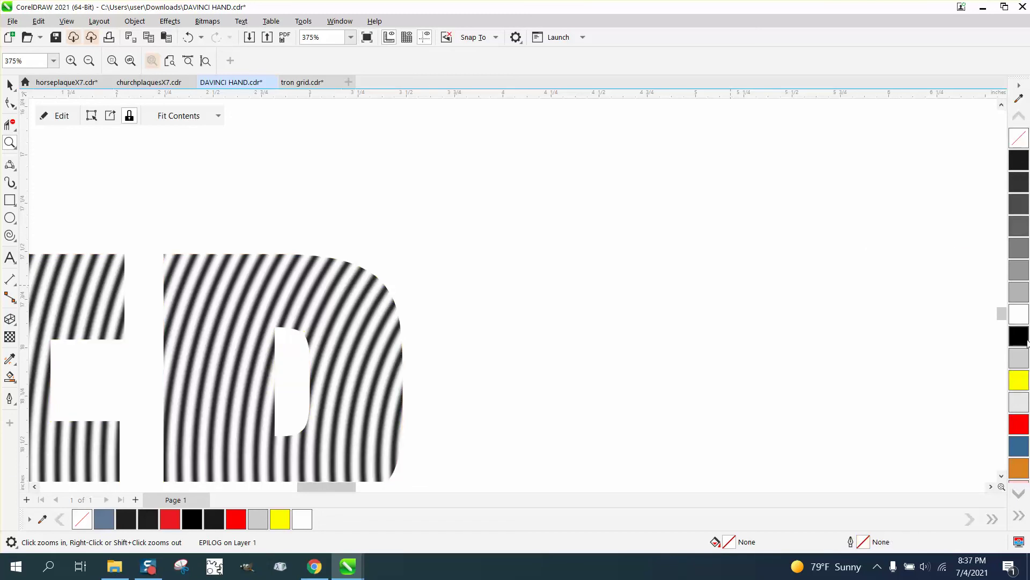
click(1019, 385)
scroll(550, 163, down, 1)
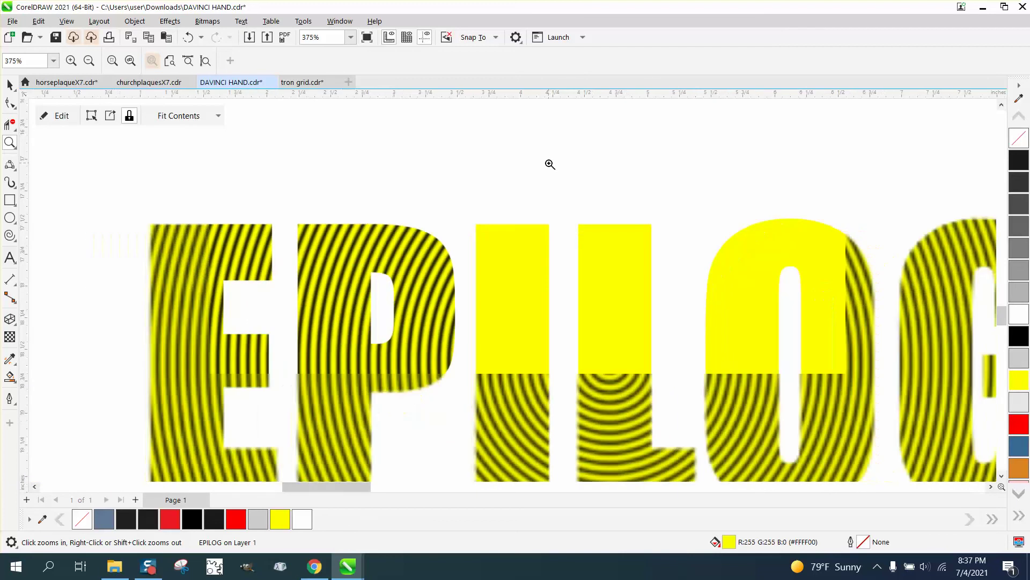
scroll(378, 190, down, 1)
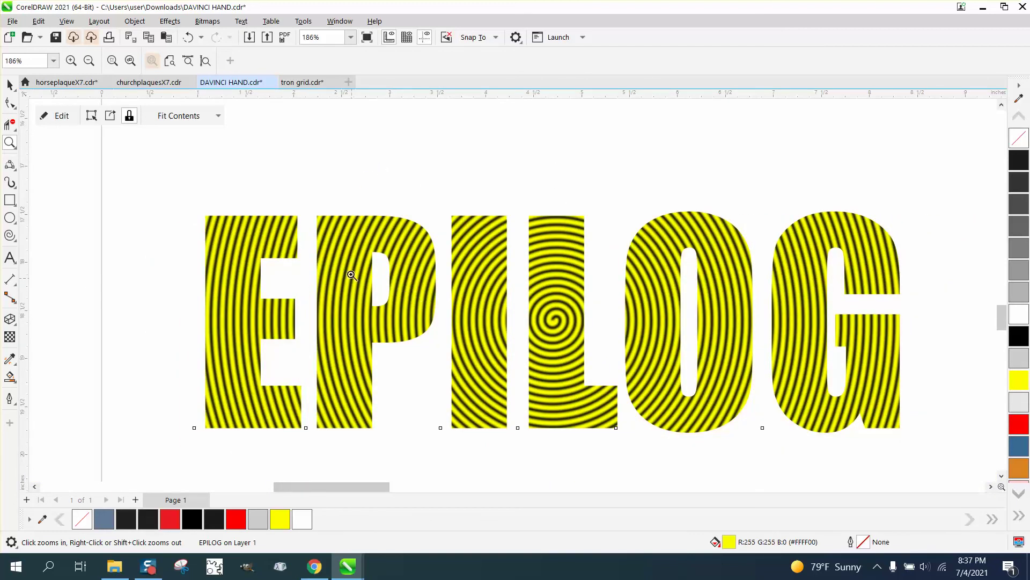
scroll(395, 238, down, 5)
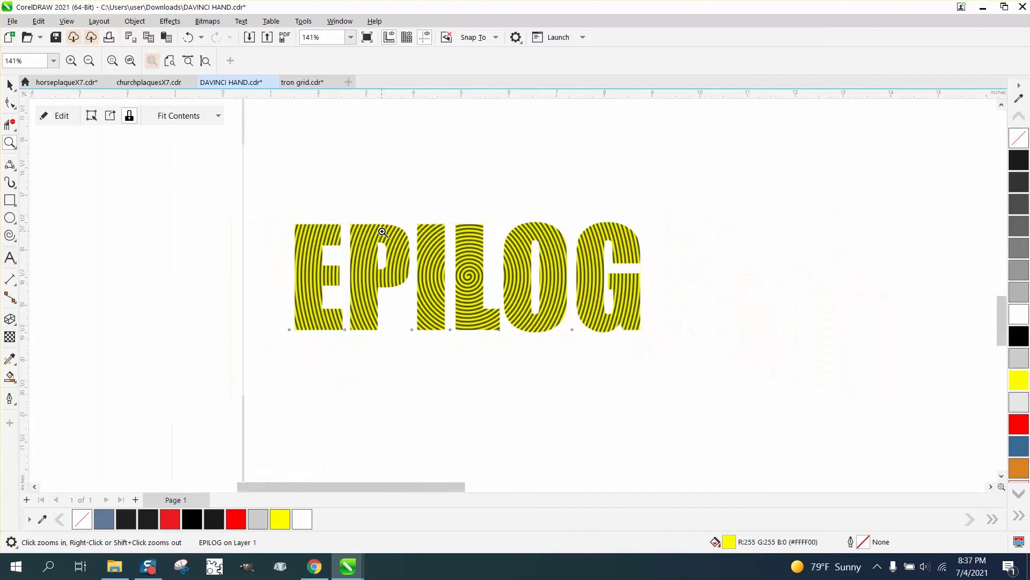
scroll(436, 228, down, 1)
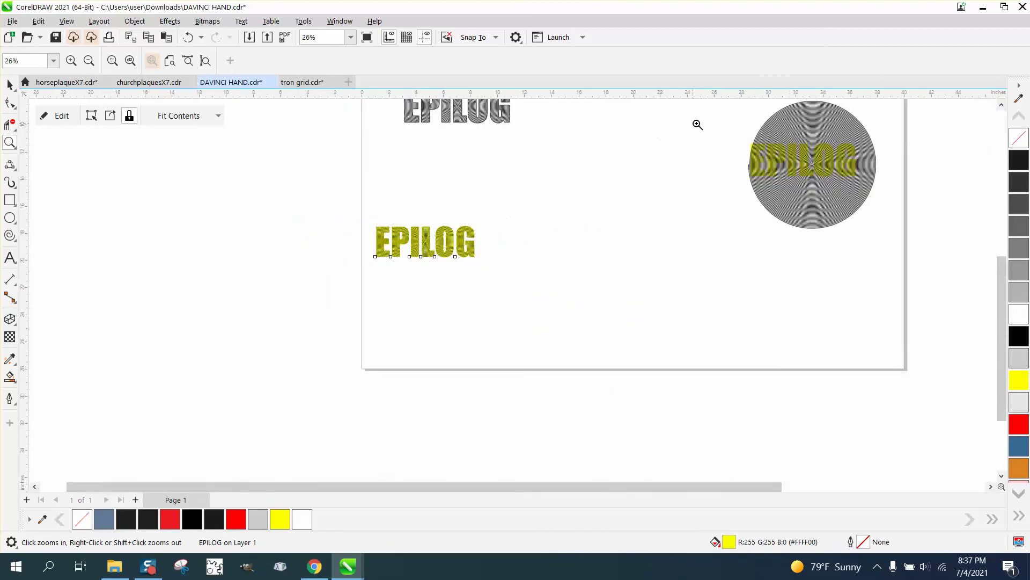
drag(699, 125, 908, 246)
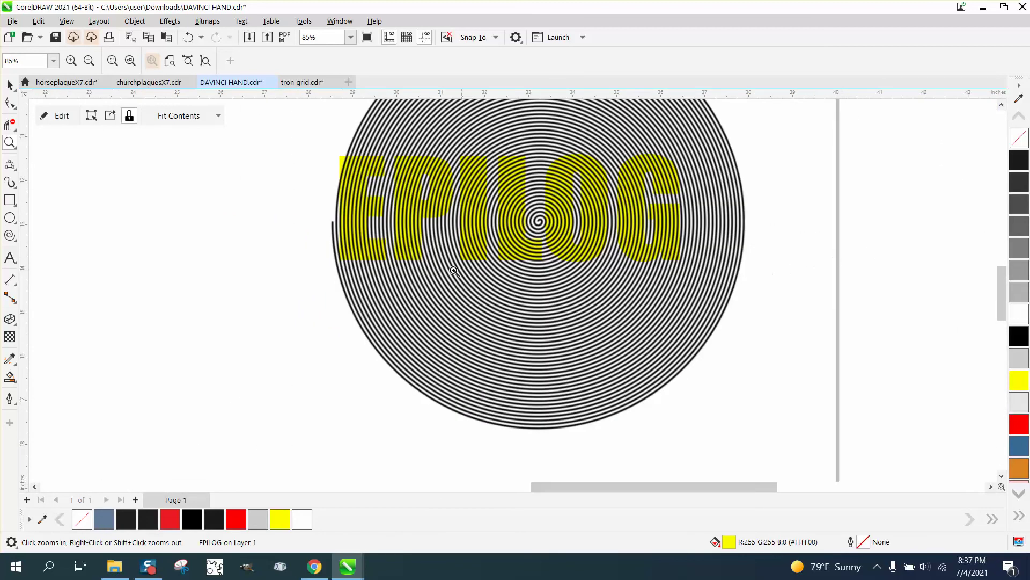